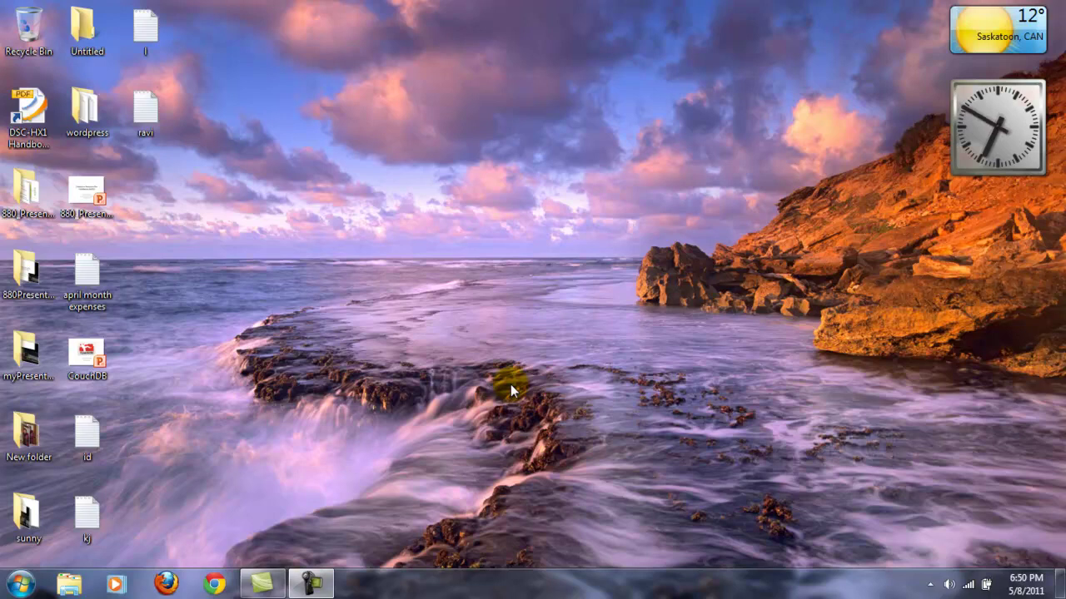
# Open Chrome, search the web for "dropbox" and open the Dropbox website.
pyautogui.click(432, 350)
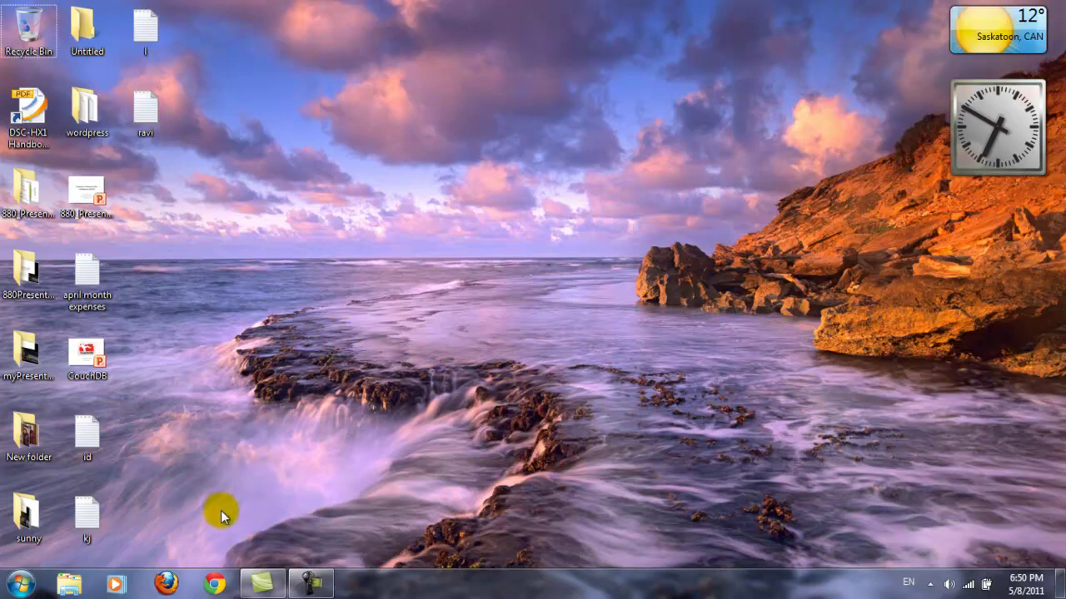
pyautogui.click(214, 585)
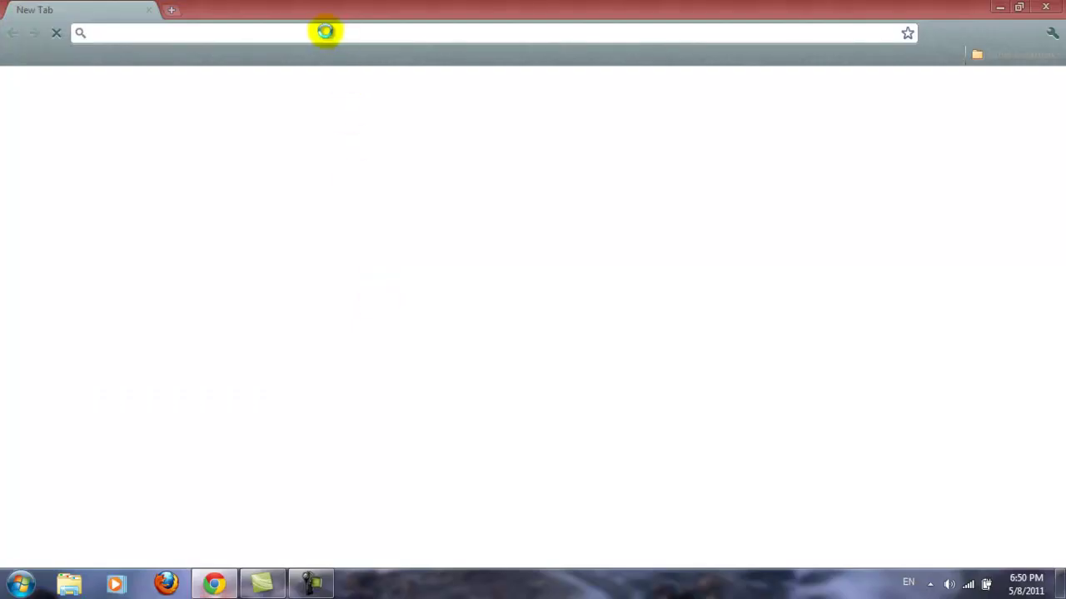
pyautogui.click(327, 32)
pyautogui.write('d')
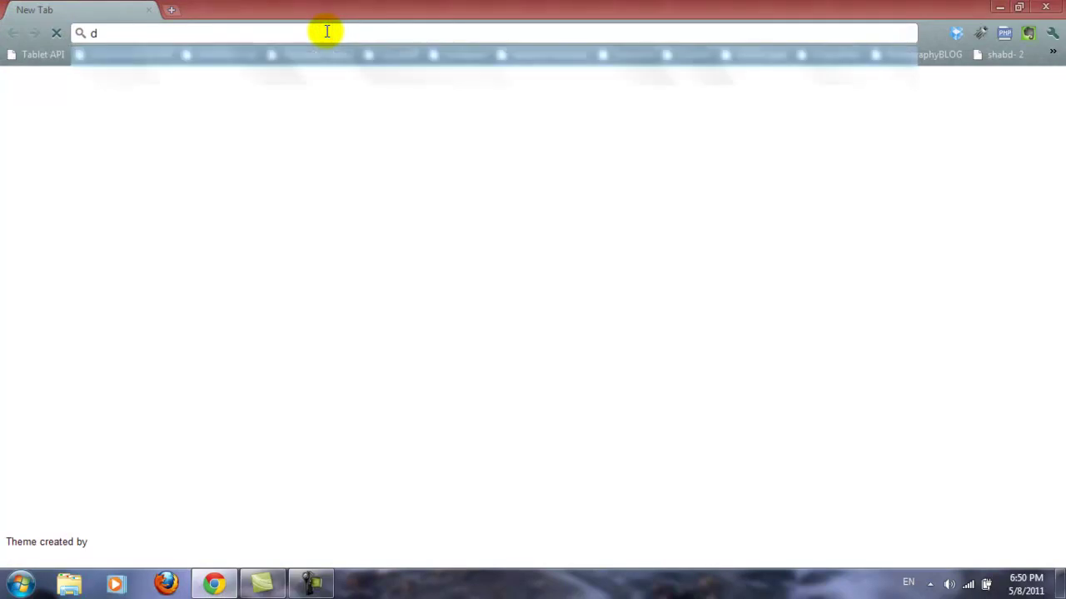
pyautogui.write('ropbox')
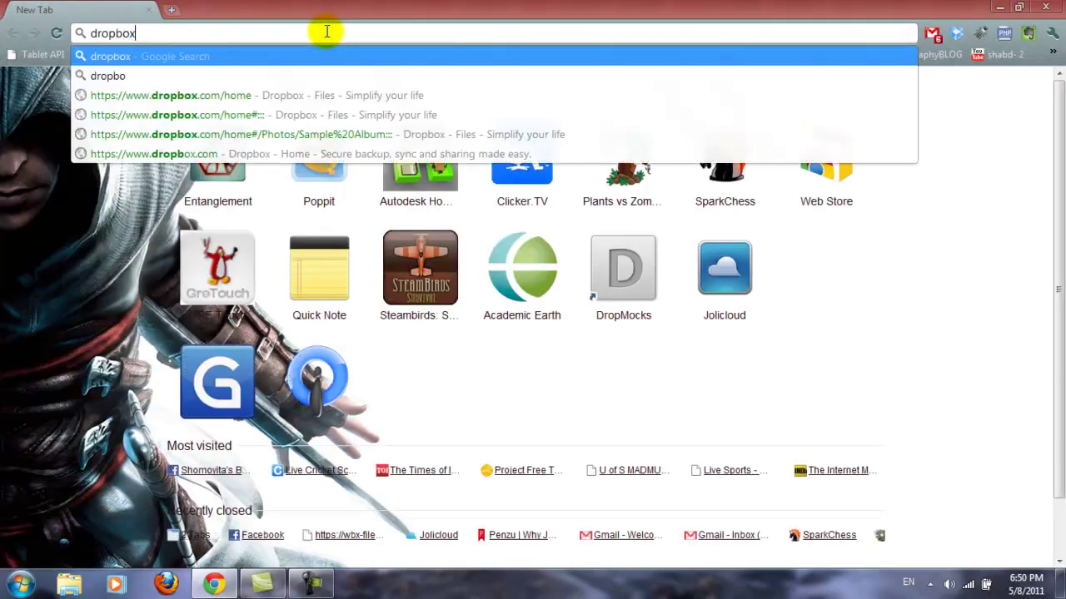
pyautogui.press('Return')
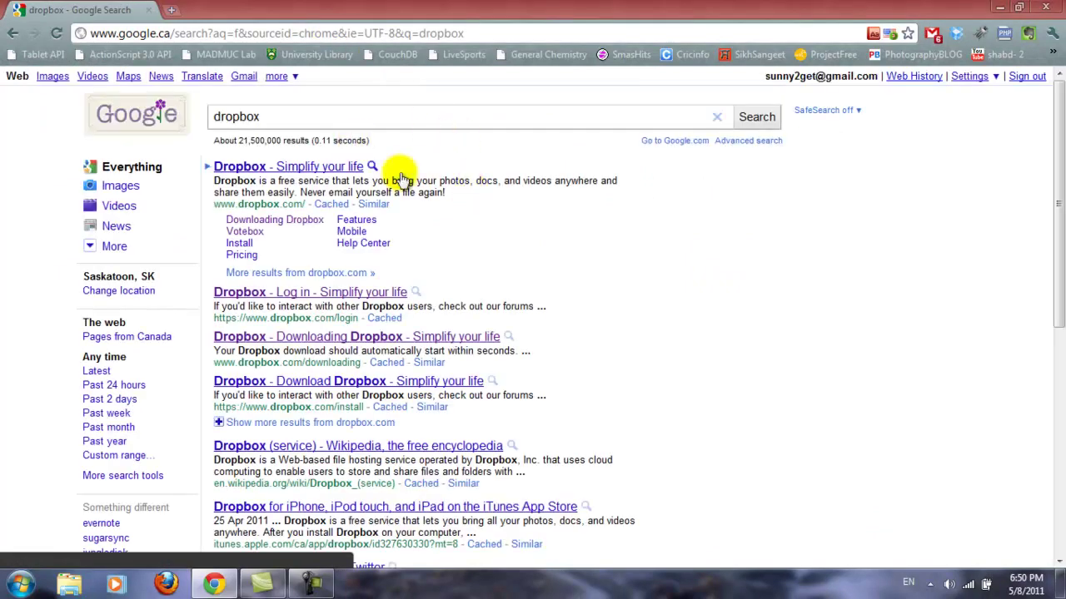
pyautogui.click(308, 173)
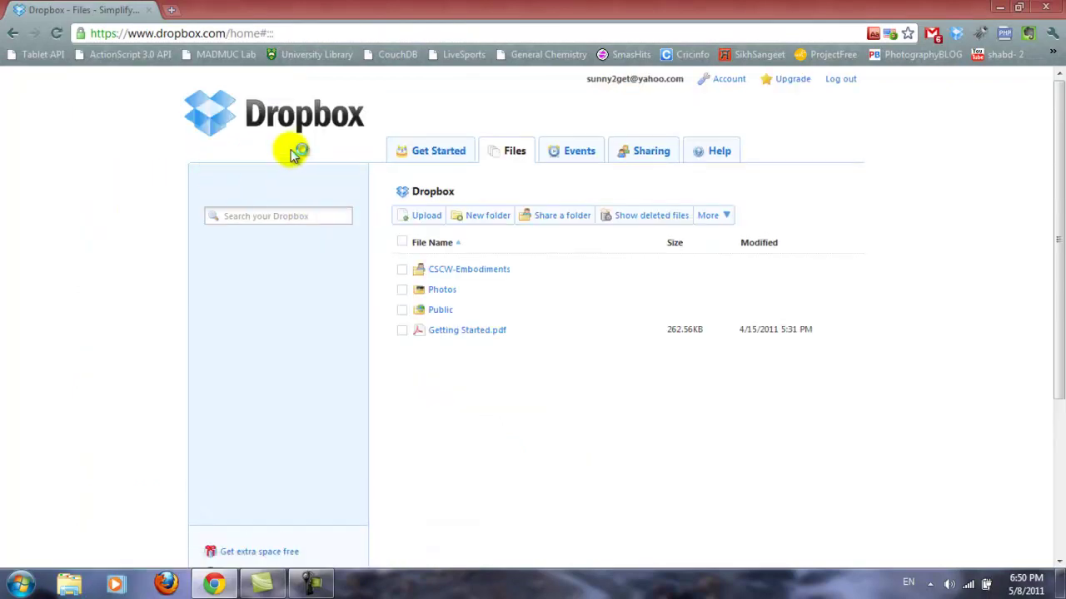
# Log out of the Dropbox account and download the Dropbox 1.1.31 installer, agreeing to save the file.
pyautogui.click(840, 84)
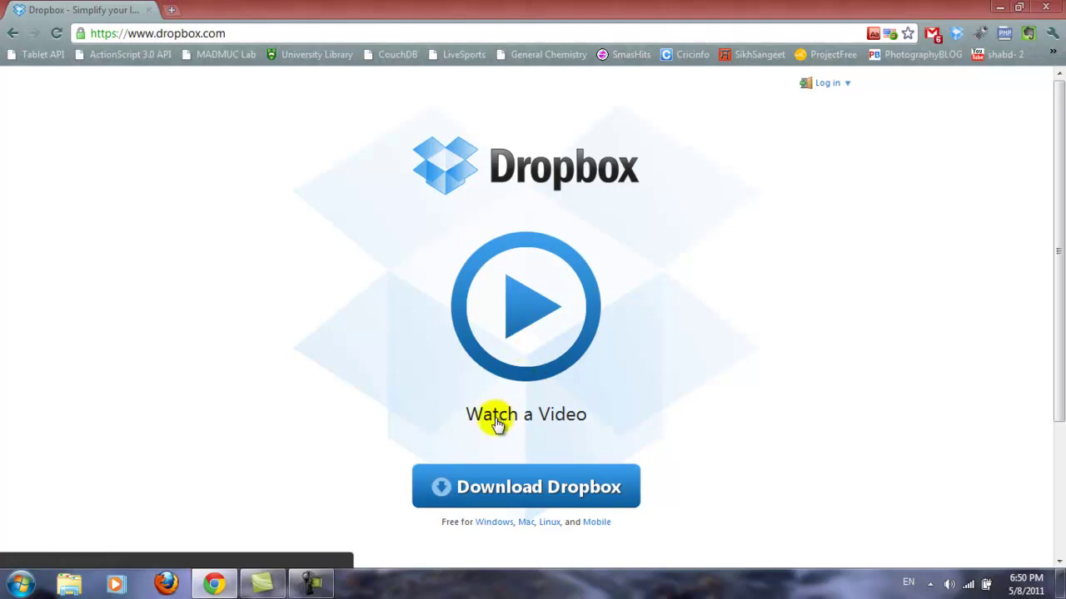
pyautogui.click(473, 492)
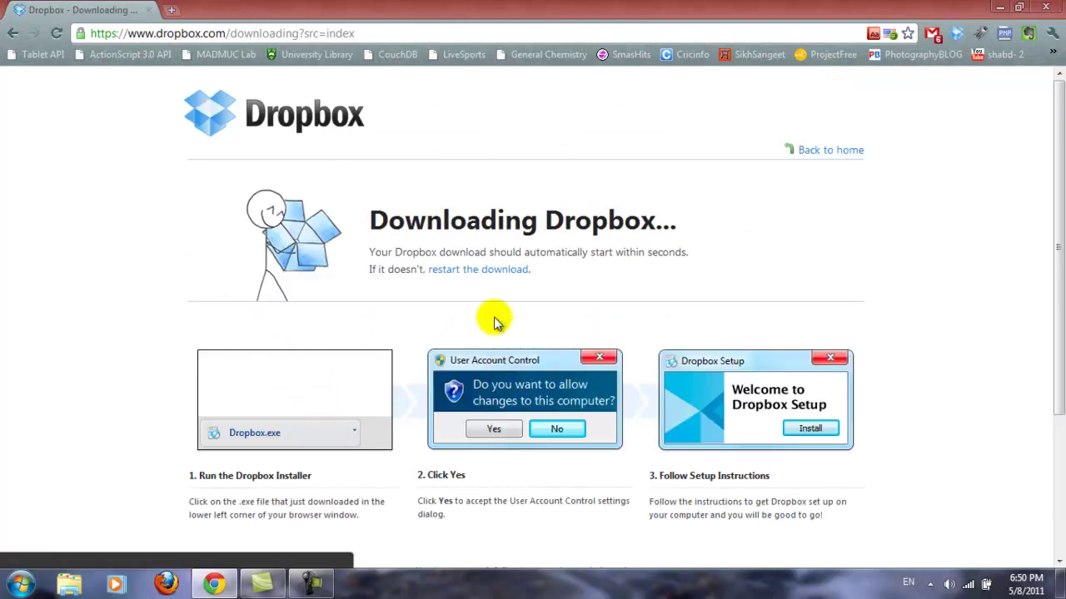
pyautogui.scroll(-2, 491, 317)
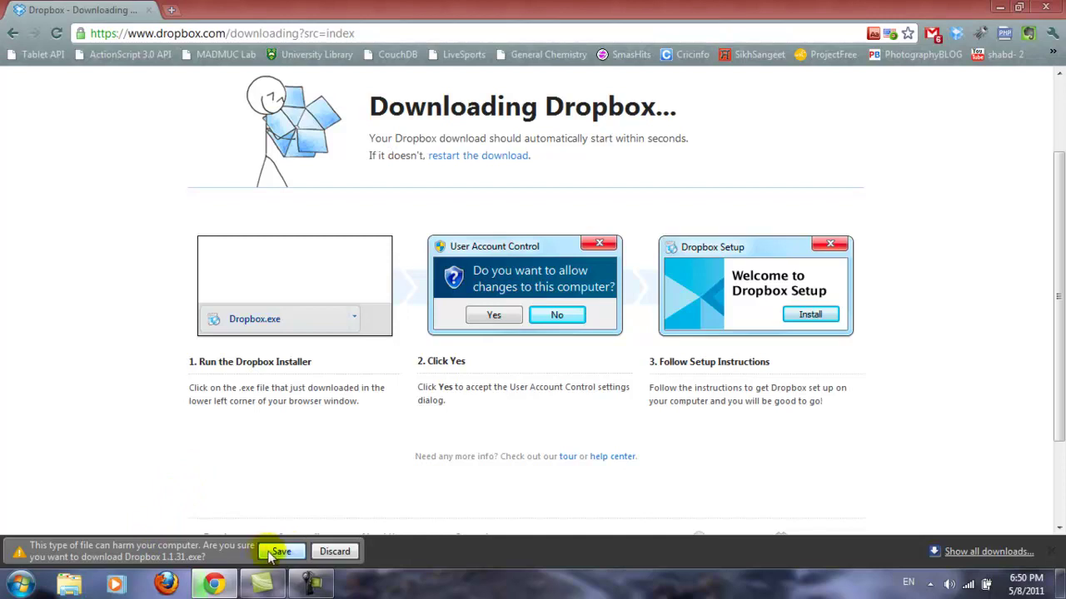
pyautogui.click(288, 554)
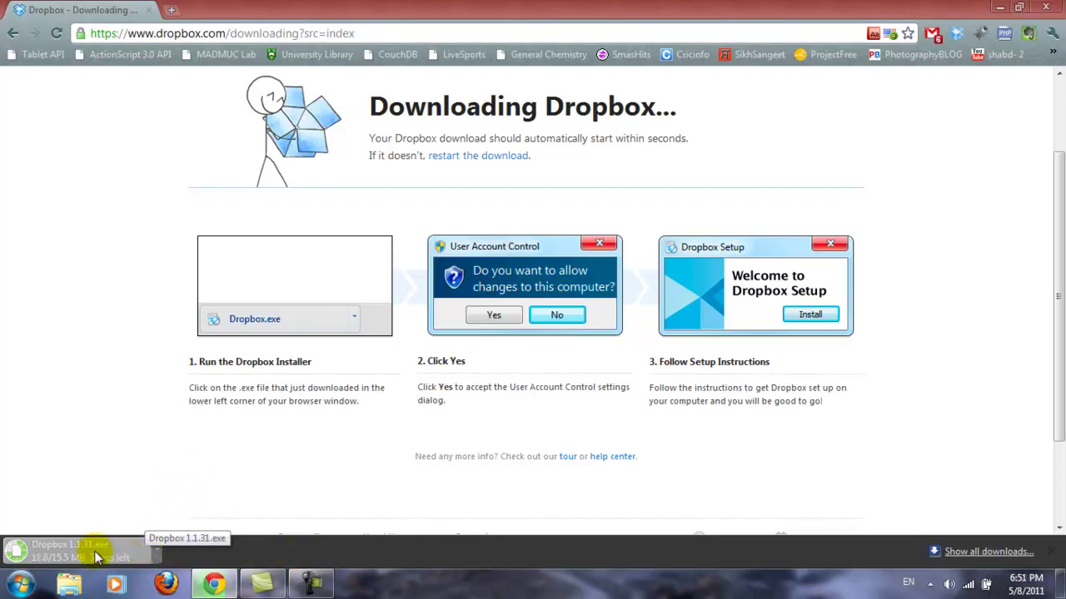
# Run the downloaded Dropbox installer as far as the setup wizard's welcome page and quit it without installing.
pyautogui.click(94, 551)
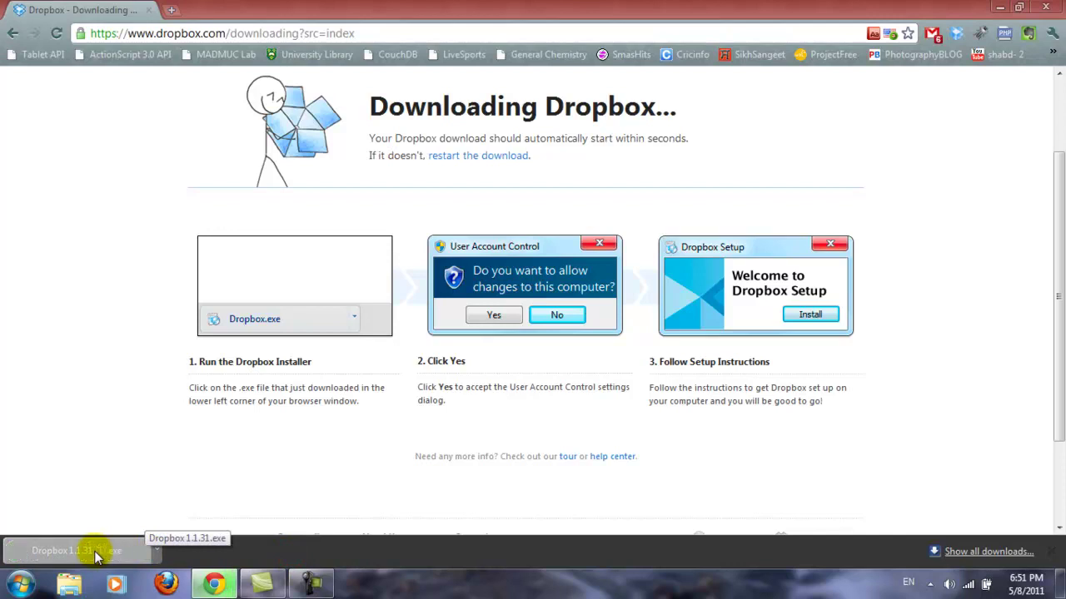
pyautogui.click(107, 545)
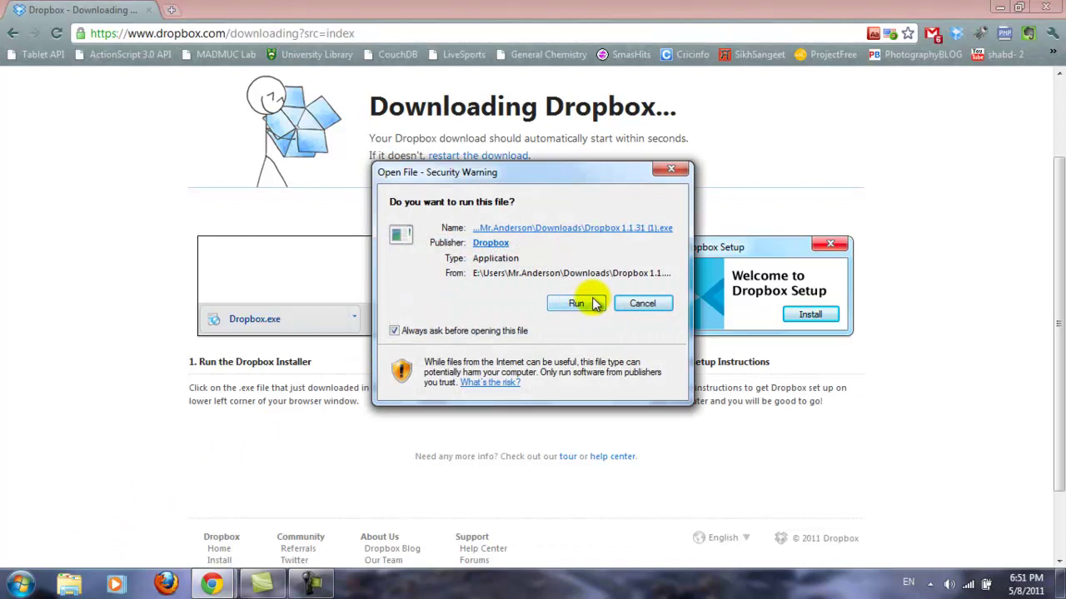
pyautogui.click(576, 303)
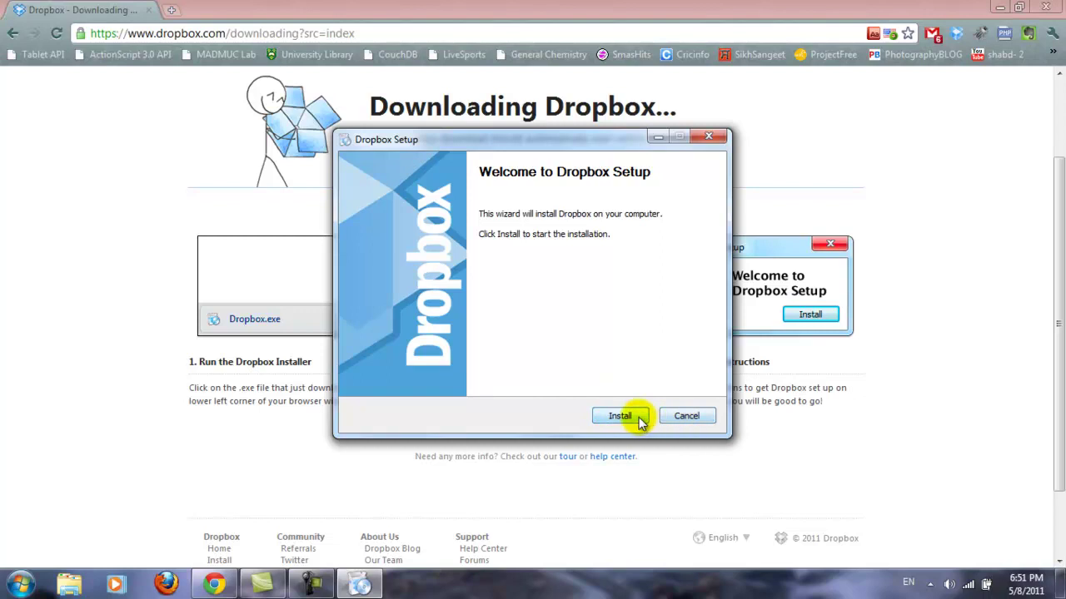
pyautogui.click(682, 418)
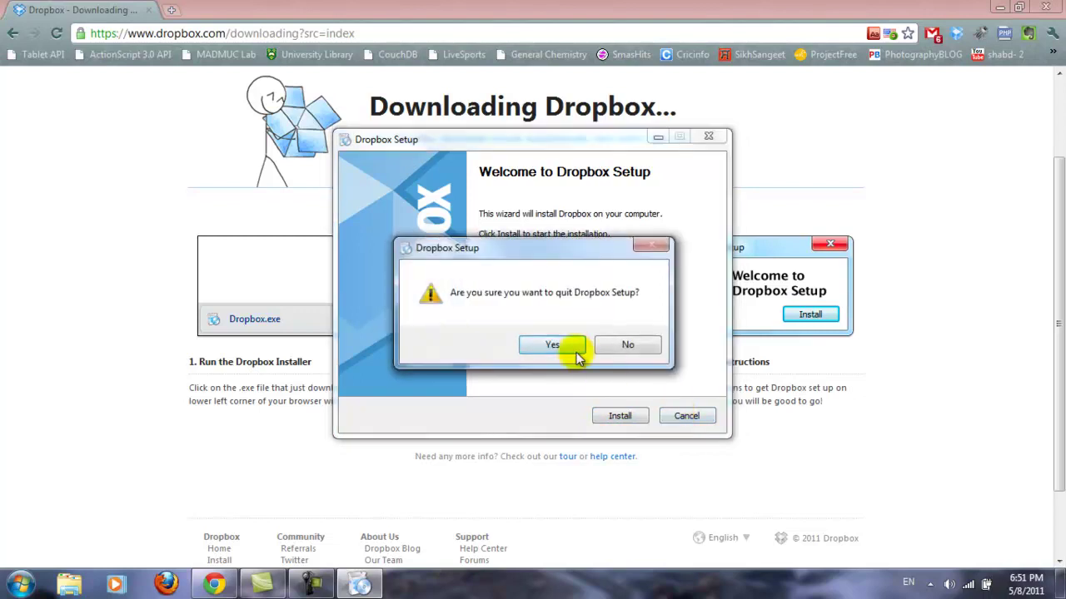
pyautogui.click(565, 347)
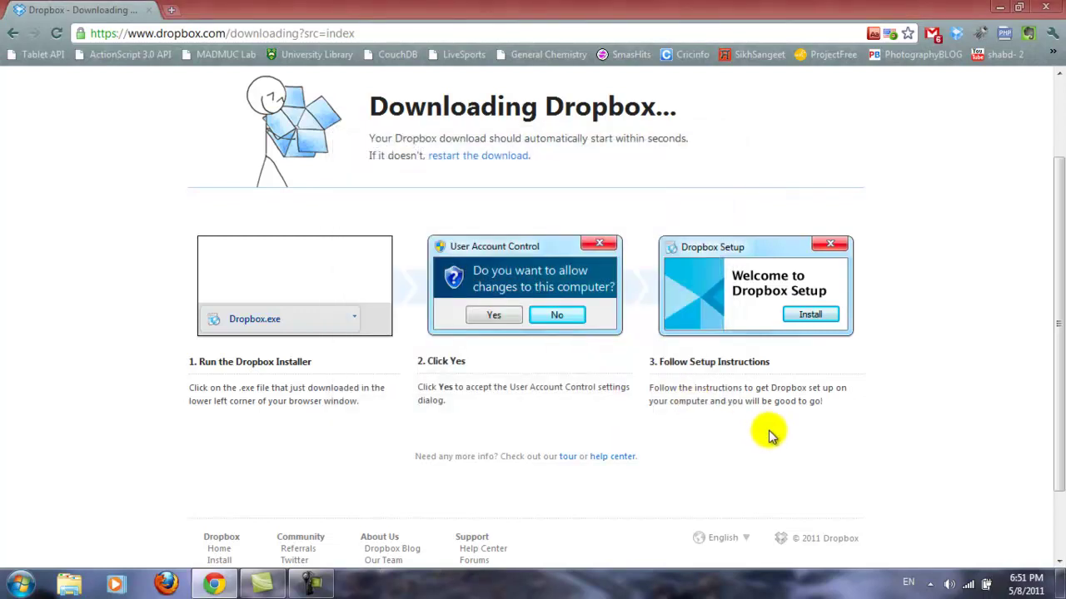
# Open the account creation form from the Dropbox home page, review its fields and close the browser.
pyautogui.scroll(3, 791, 428)
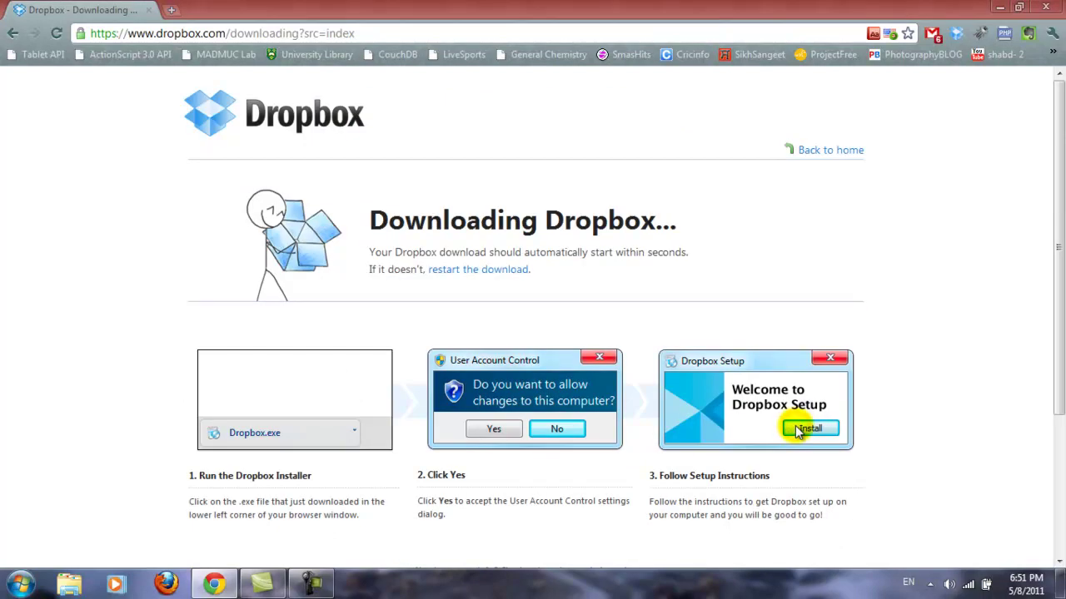
pyautogui.click(836, 151)
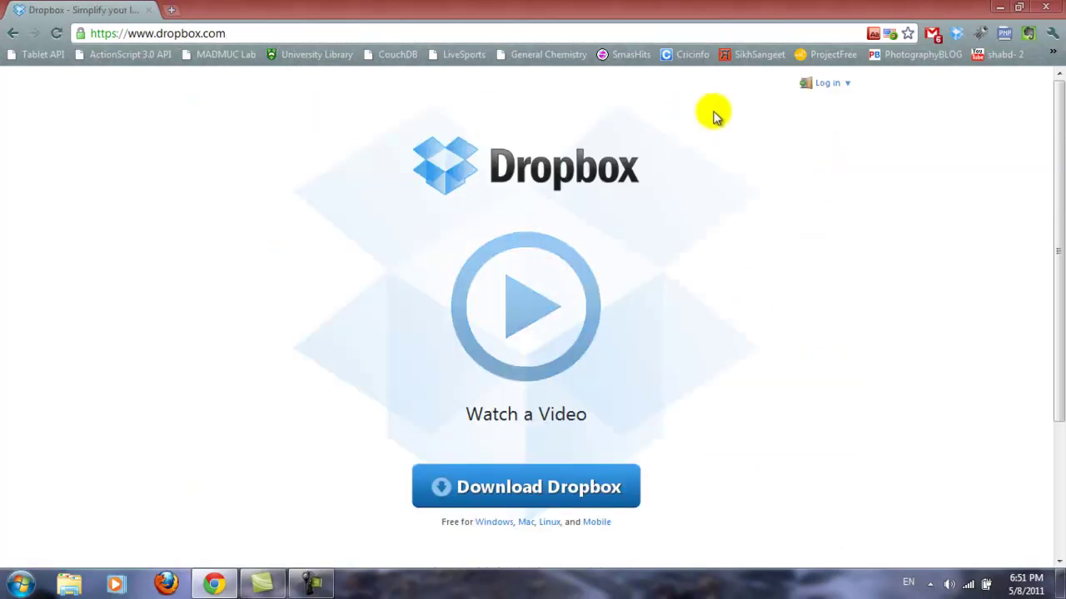
pyautogui.click(850, 91)
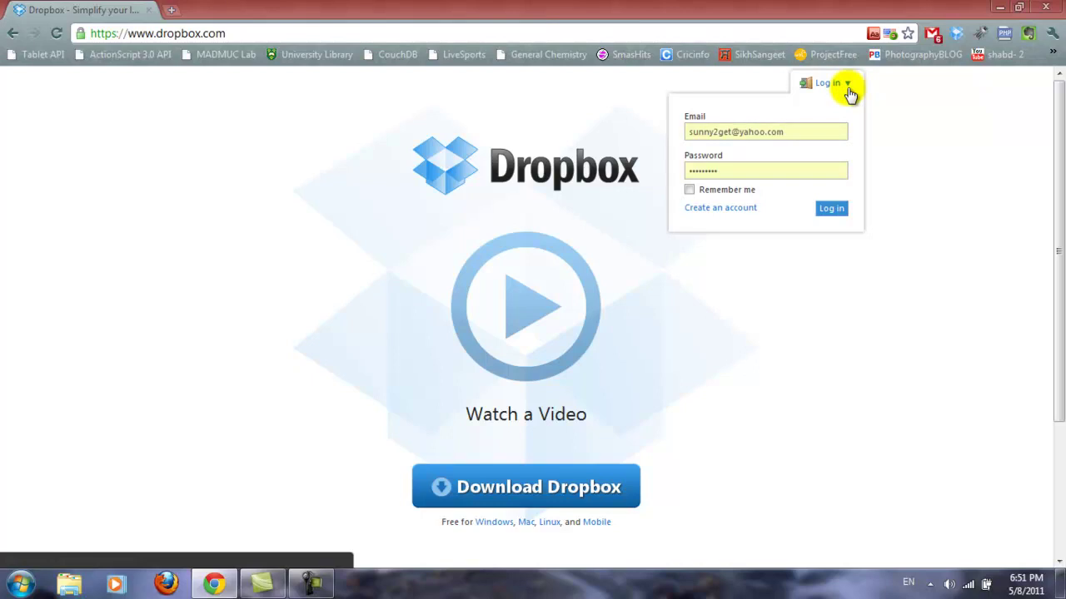
pyautogui.click(739, 215)
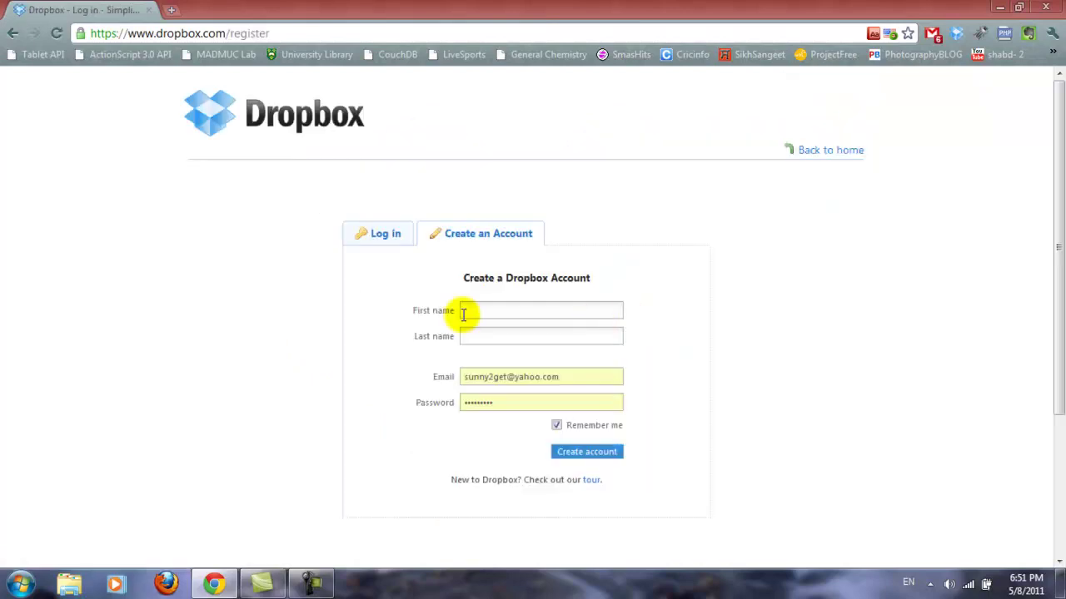
pyautogui.scroll(-2, 267, 333)
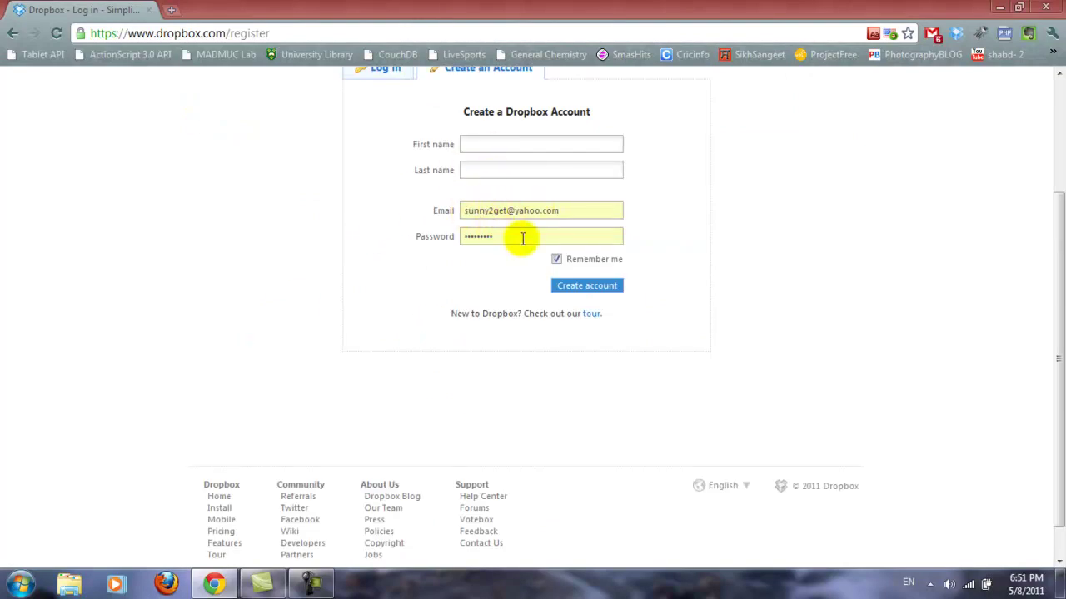
pyautogui.scroll(2, 407, 342)
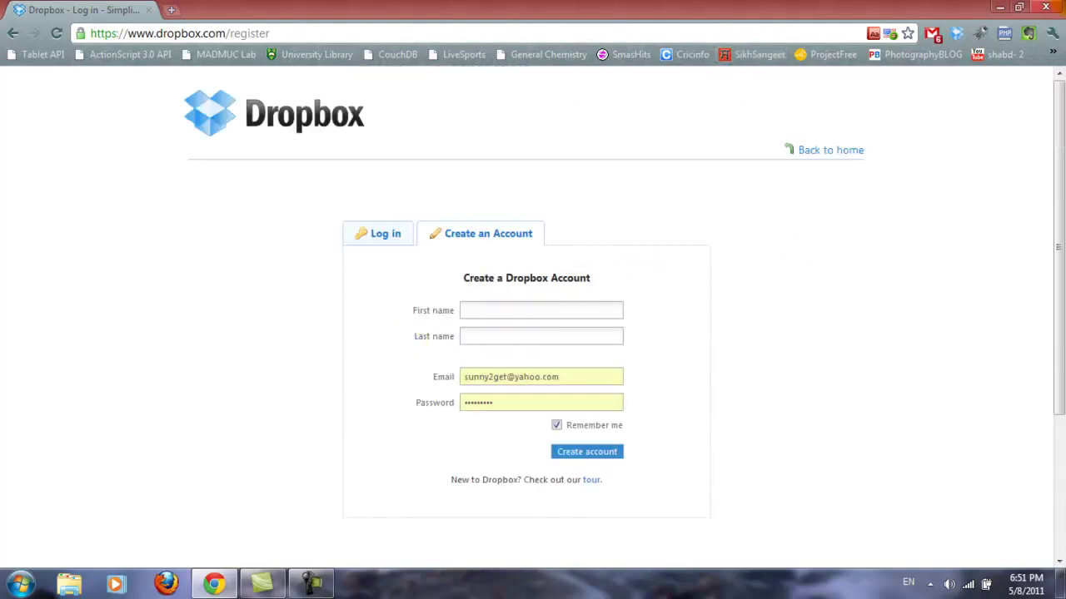
pyautogui.click(1050, 7)
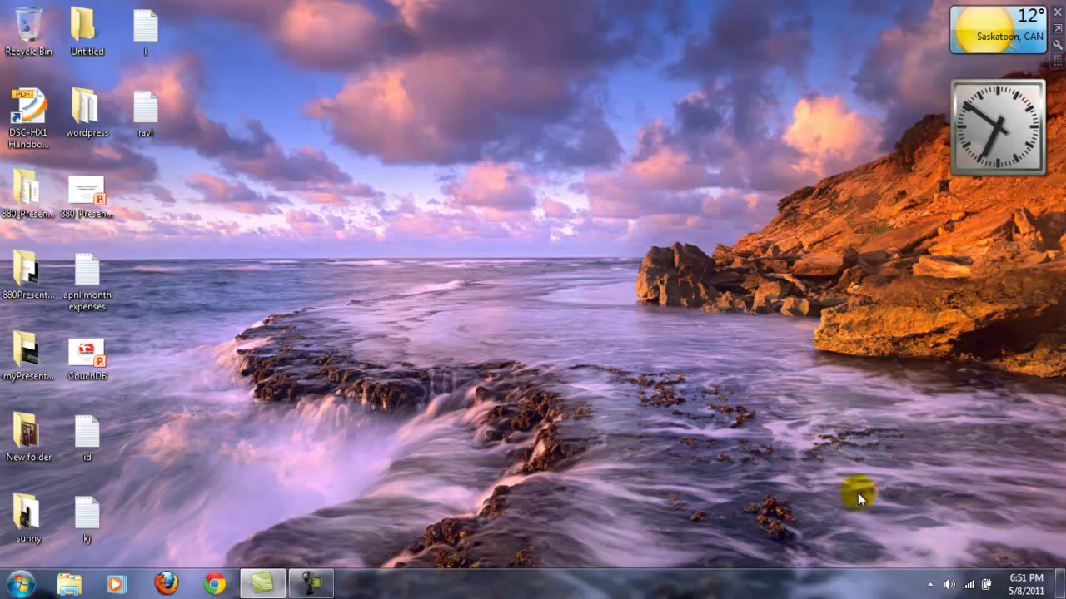
# Exit the running Dropbox client and start it again by searching the installed programs for "drop".
pyautogui.click(931, 585)
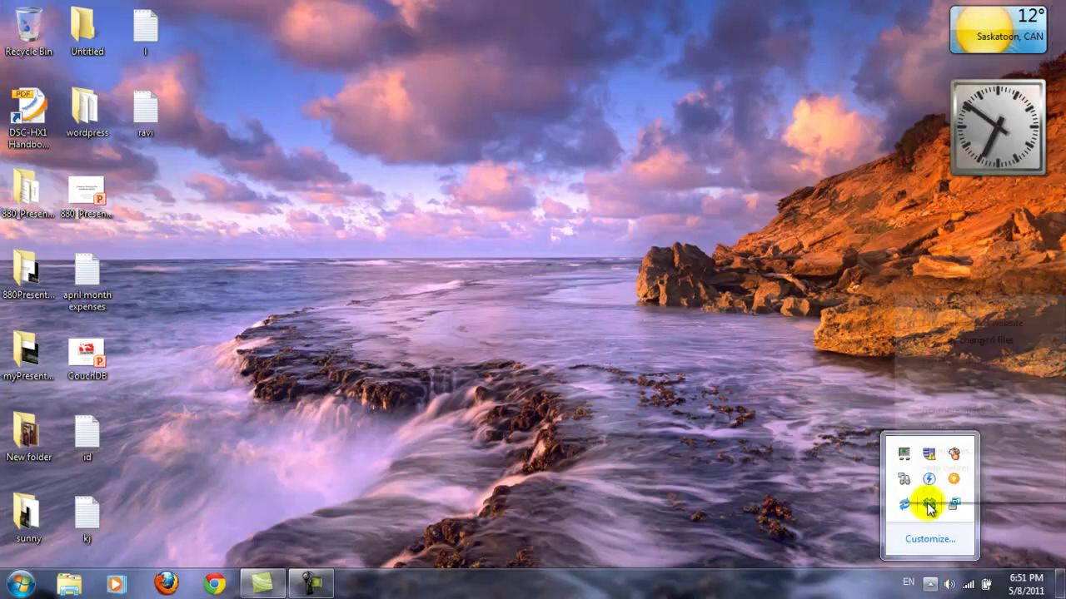
pyautogui.rightClick(929, 503)
pyautogui.click(940, 492)
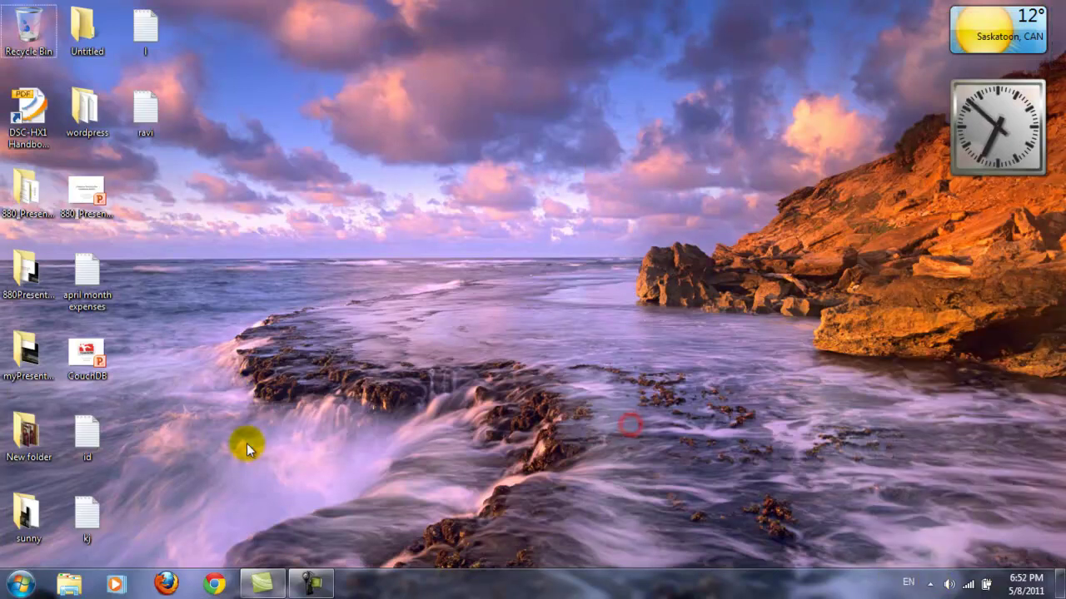
pyautogui.click(20, 584)
pyautogui.write('drop')
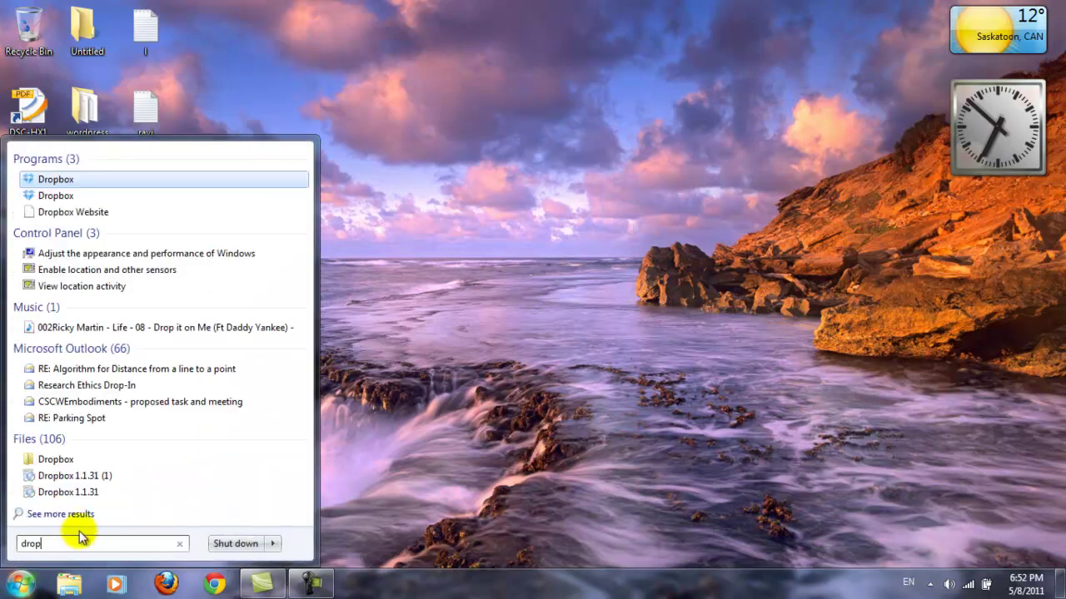
pyautogui.click(75, 178)
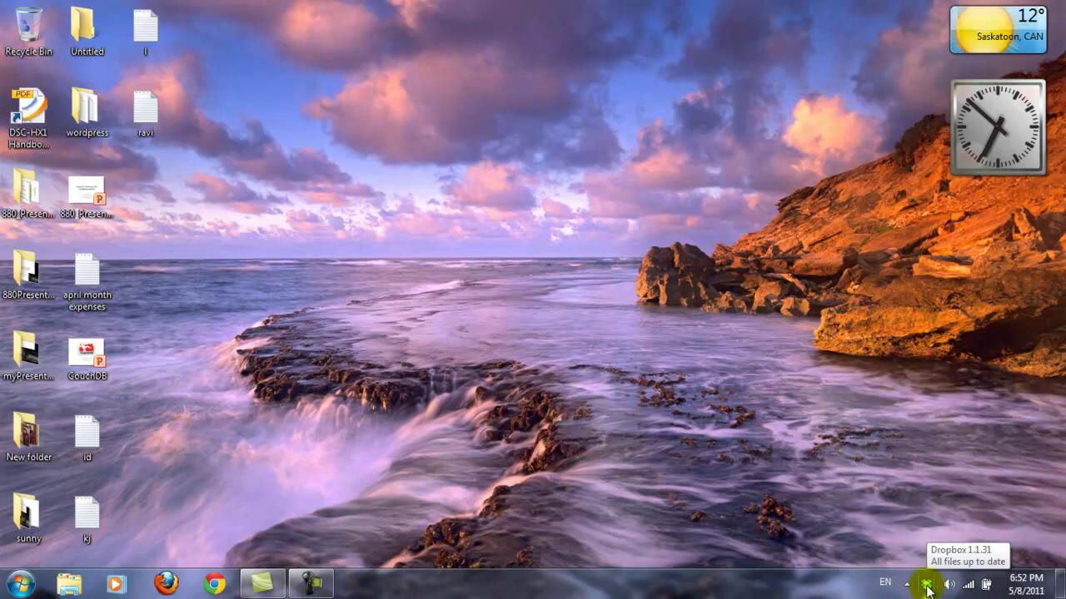
# Open the local Dropbox folder from the running Dropbox client and maximize its window.
pyautogui.rightClick(927, 587)
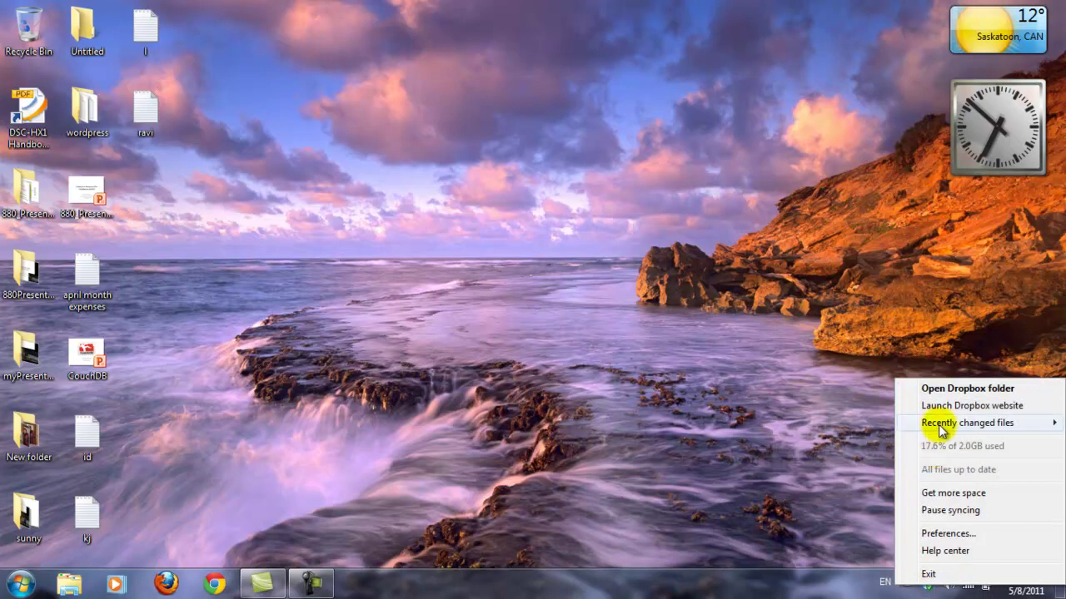
pyautogui.click(955, 391)
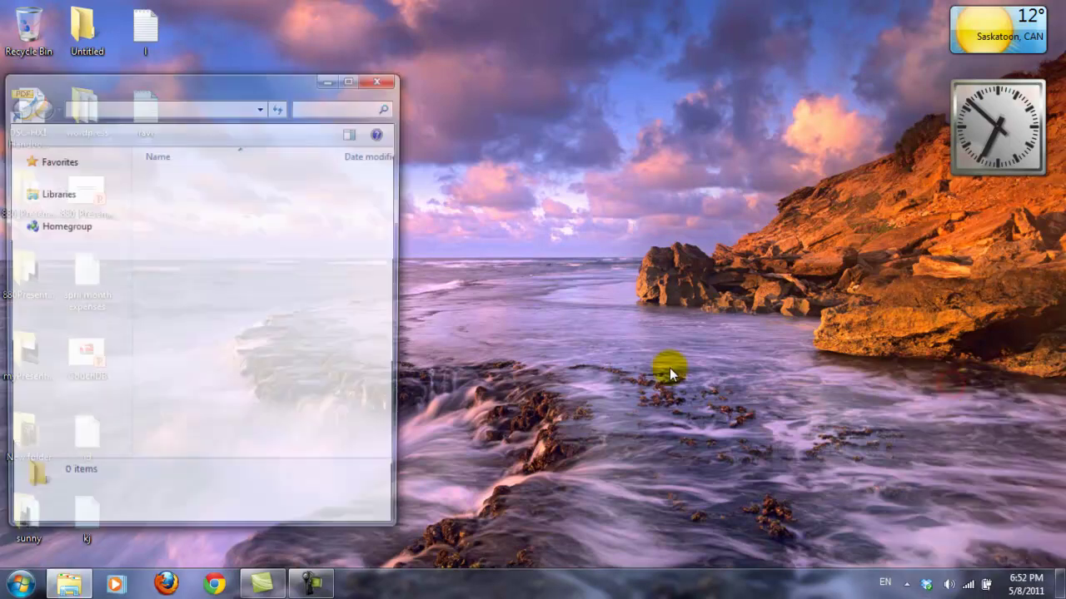
pyautogui.click(353, 80)
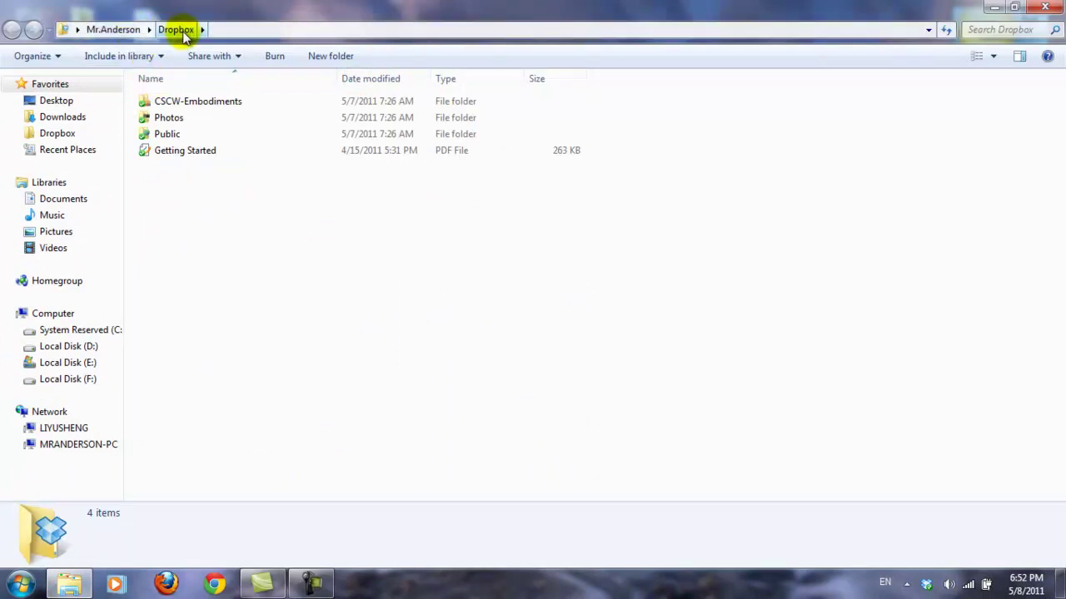
# Locate the Dropbox folder on the computer by browsing Local Disk (E:), Users and the user's profile folder, and open it.
pyautogui.click(129, 34)
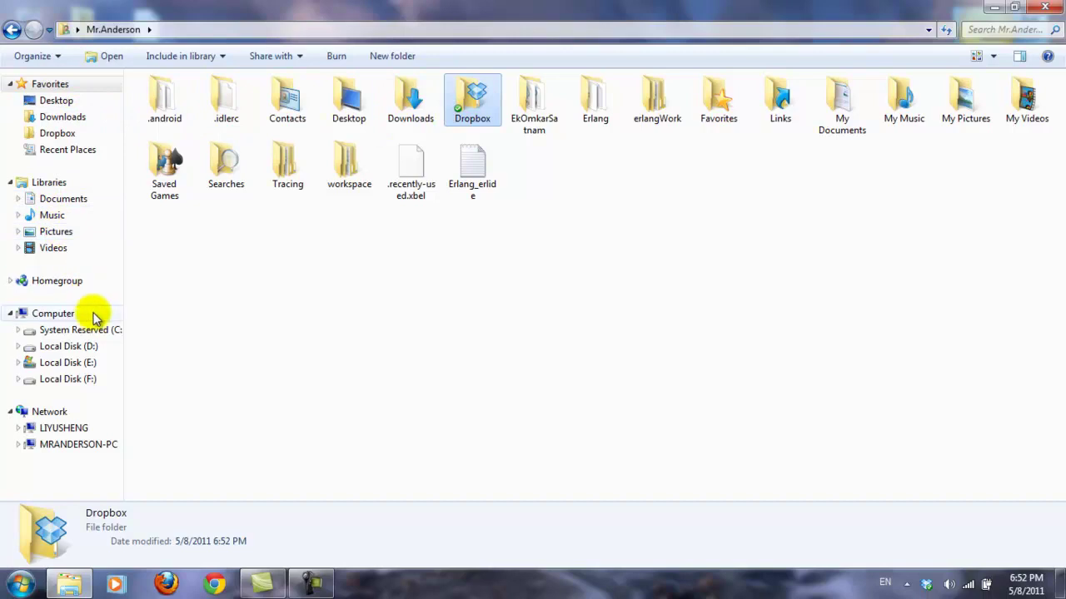
pyautogui.click(68, 320)
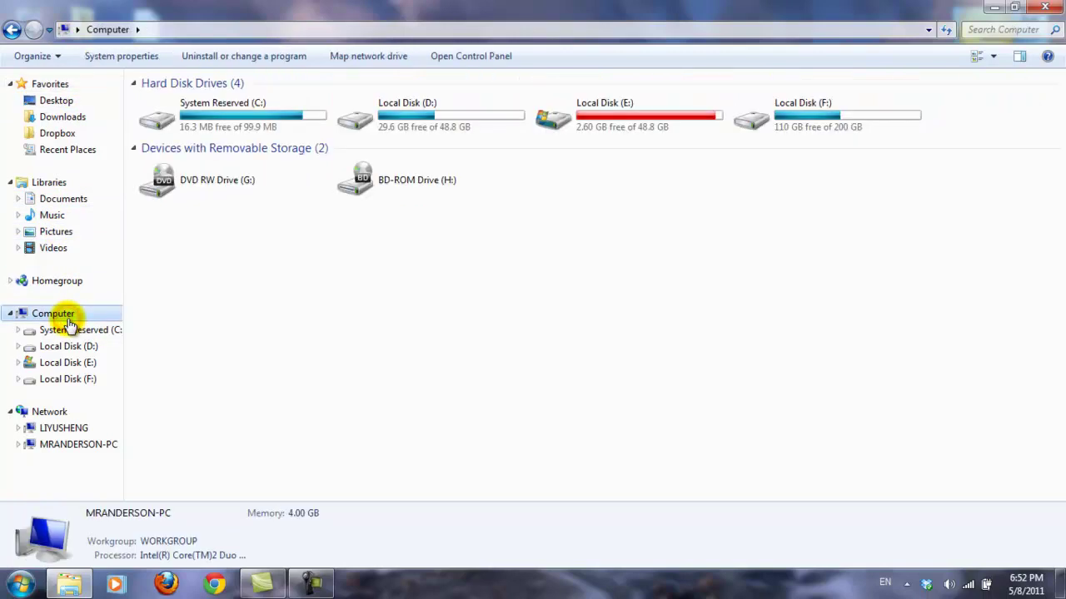
pyautogui.doubleClick(653, 131)
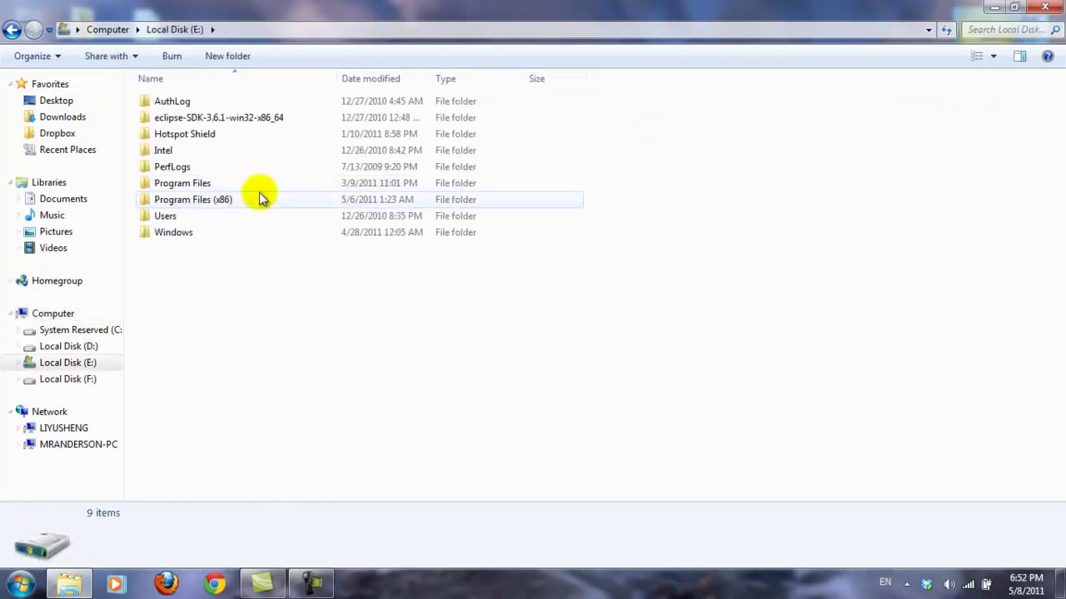
pyautogui.doubleClick(196, 220)
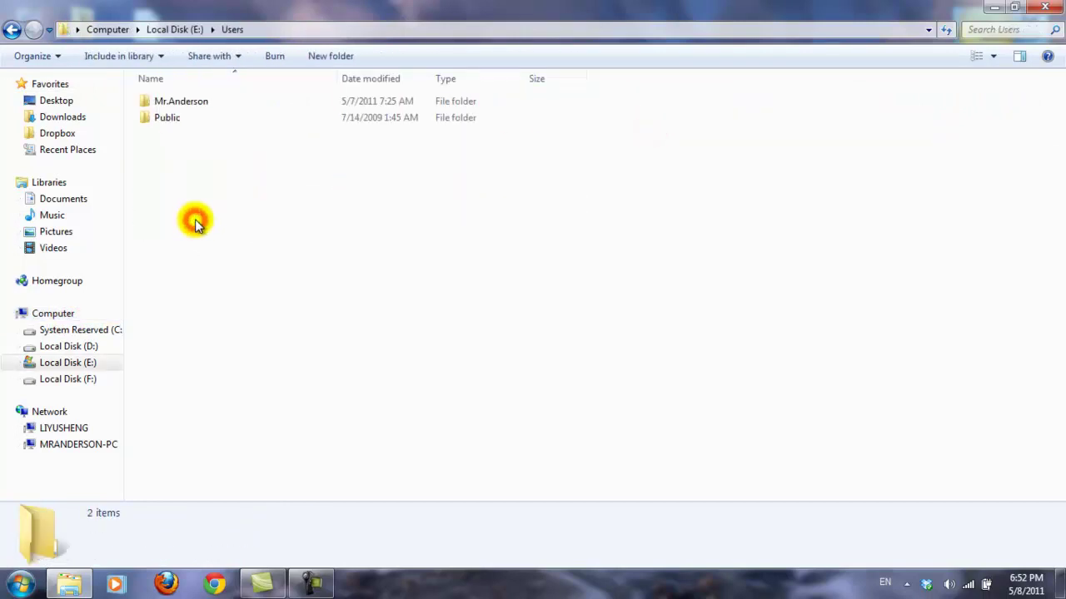
pyautogui.doubleClick(188, 106)
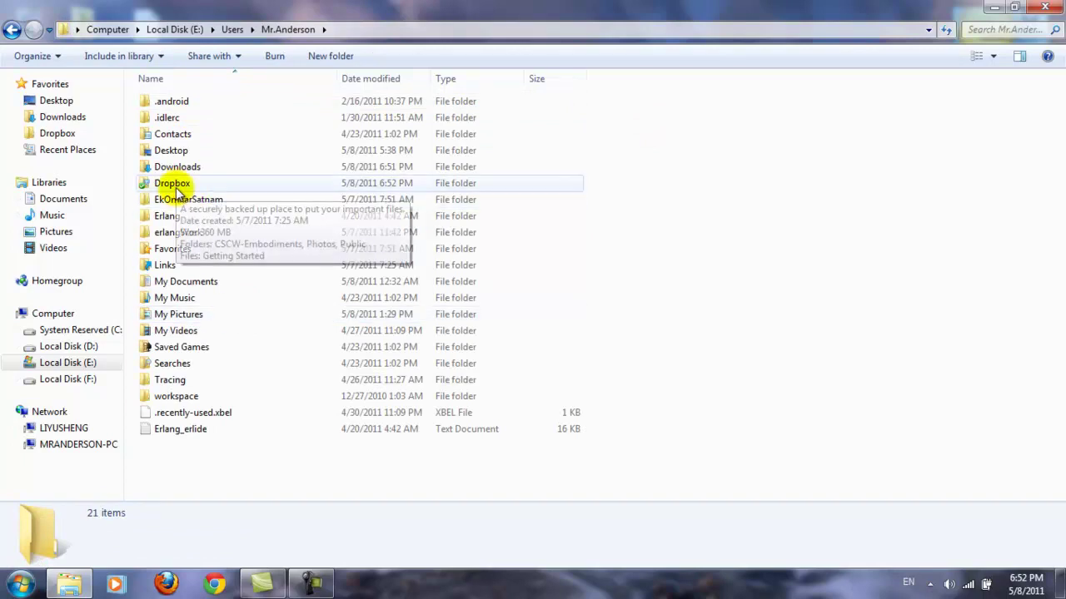
pyautogui.doubleClick(175, 191)
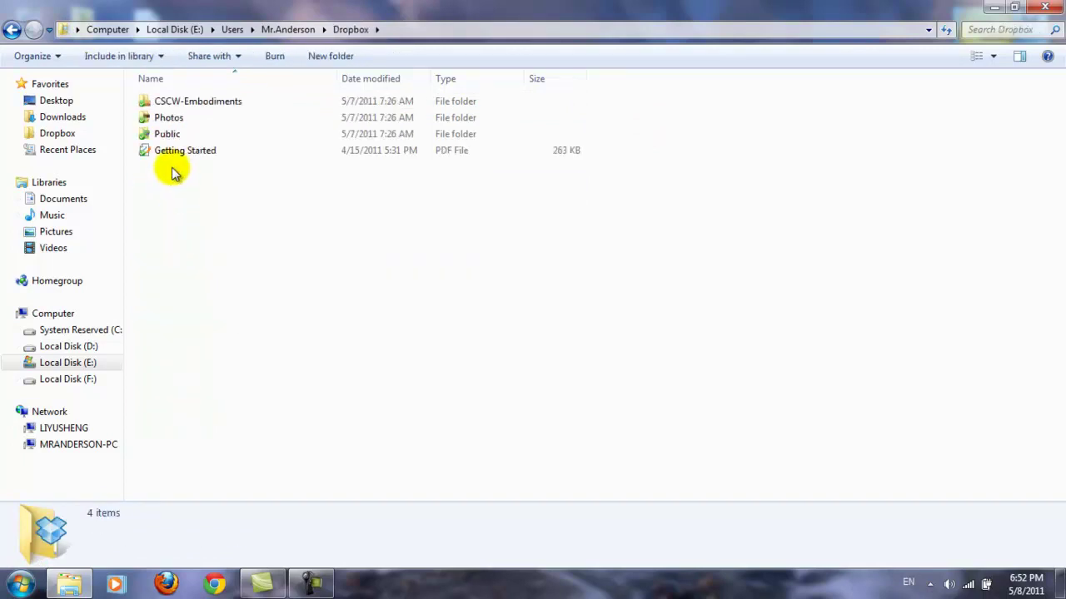
# Create a new folder named "test" inside the Dropbox folder.
pyautogui.moveTo(611, 118); pyautogui.dragTo(551, 155)
pyautogui.click(441, 203)
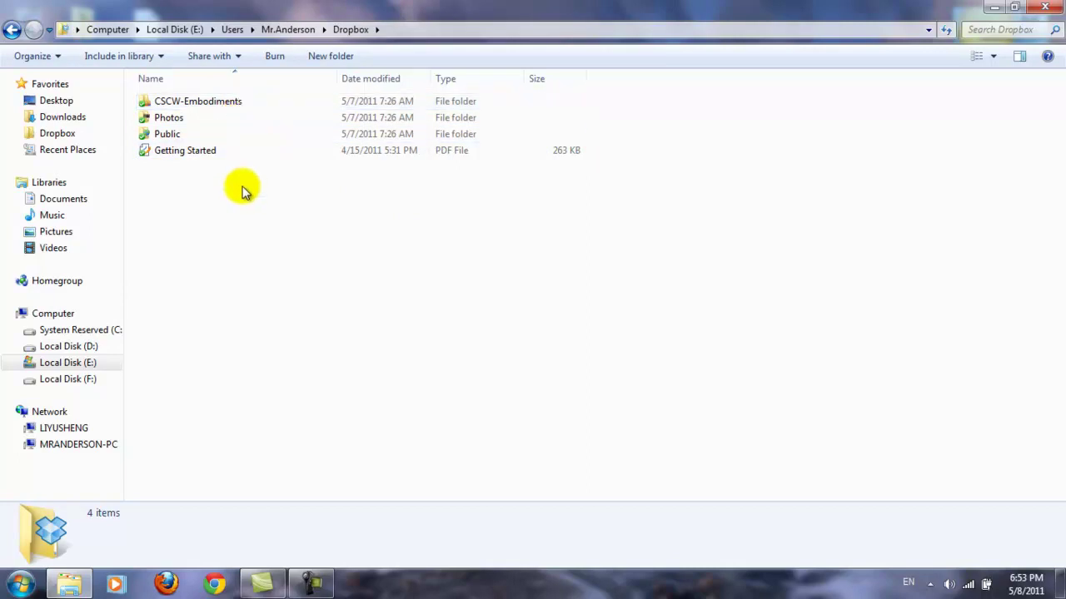
pyautogui.click(255, 228)
pyautogui.rightClick(255, 228)
pyautogui.click(325, 438)
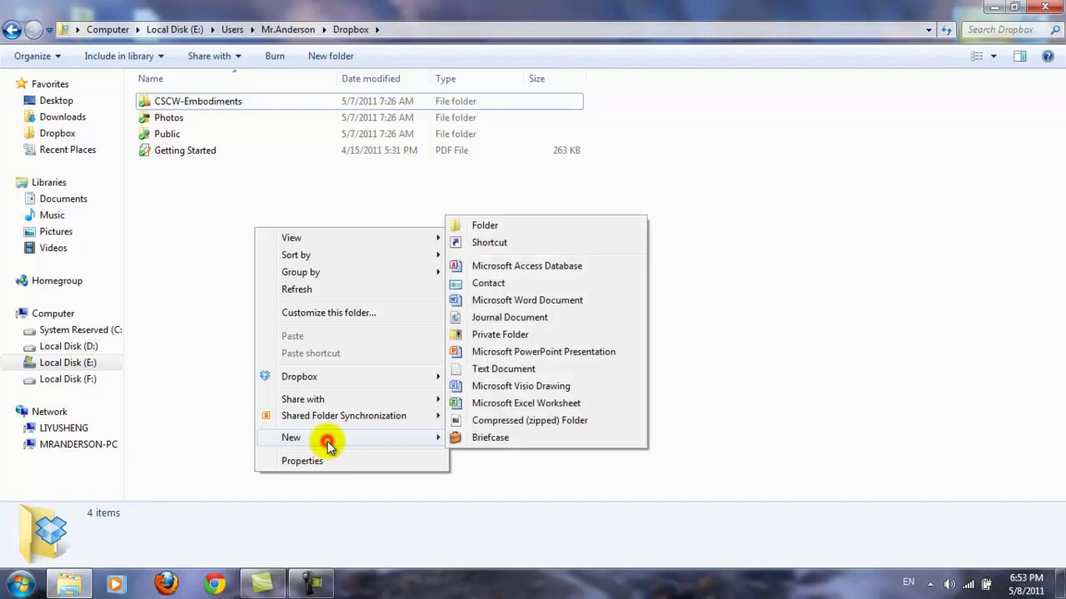
pyautogui.click(491, 231)
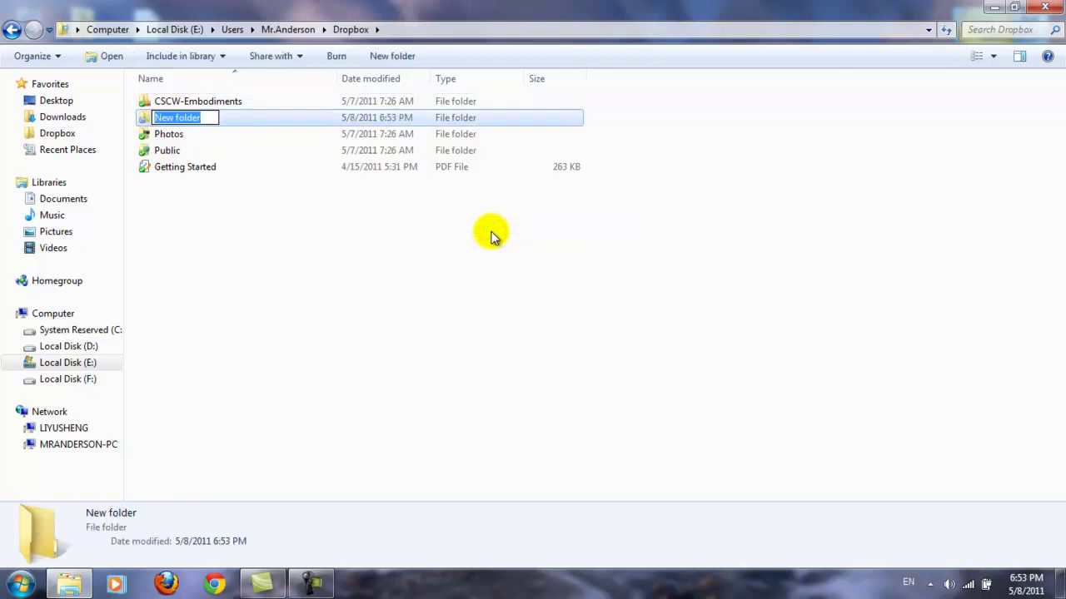
pyautogui.write('t')
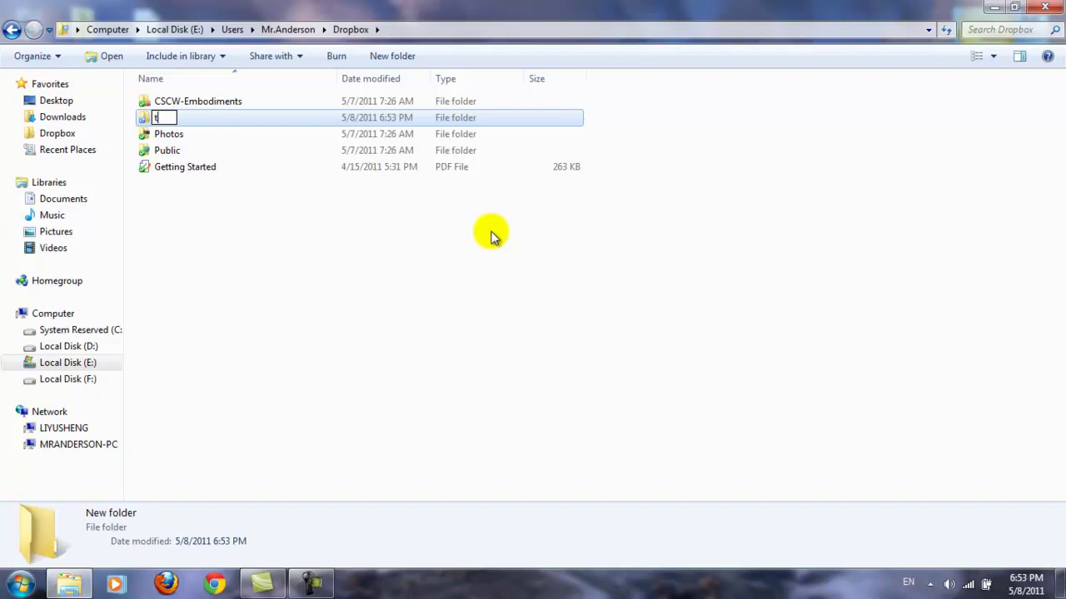
pyautogui.click(490, 238)
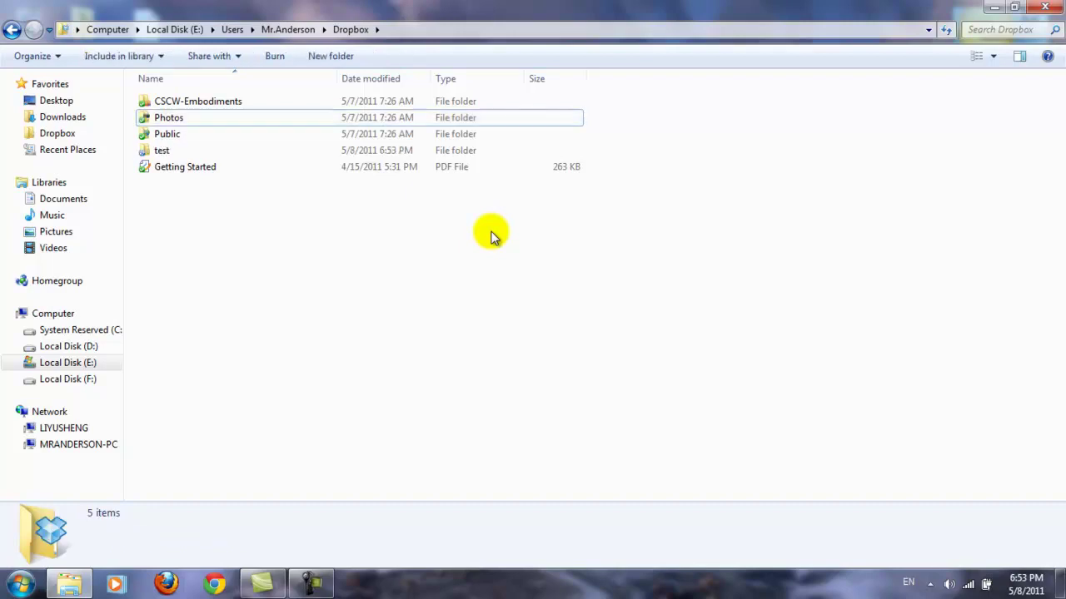
# Open the test folder and review the types of new items that can be created in it.
pyautogui.doubleClick(161, 153)
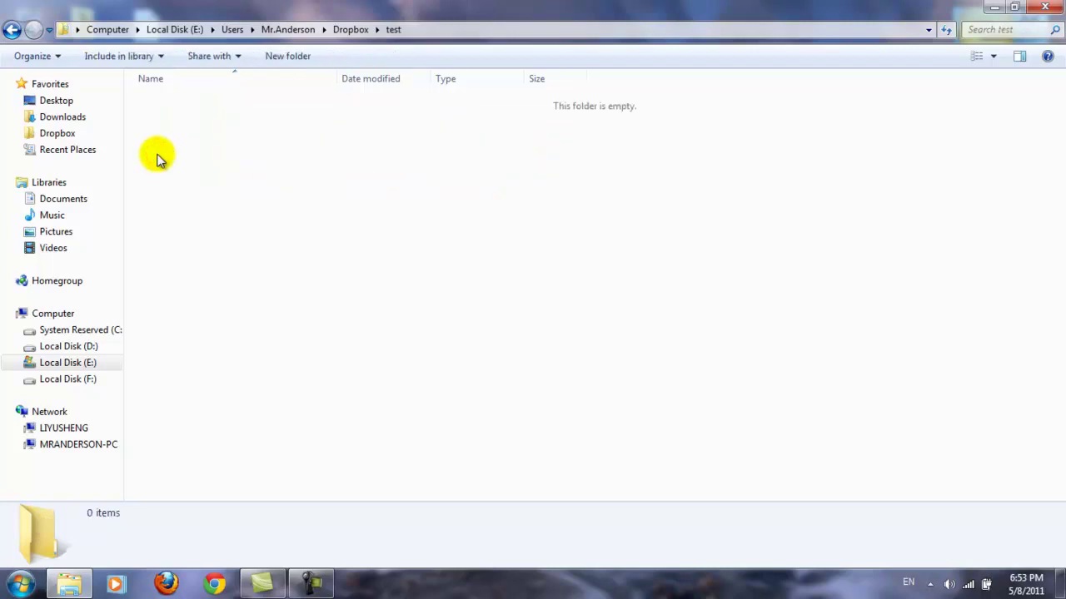
pyautogui.rightClick(278, 192)
pyautogui.moveTo(370, 418)
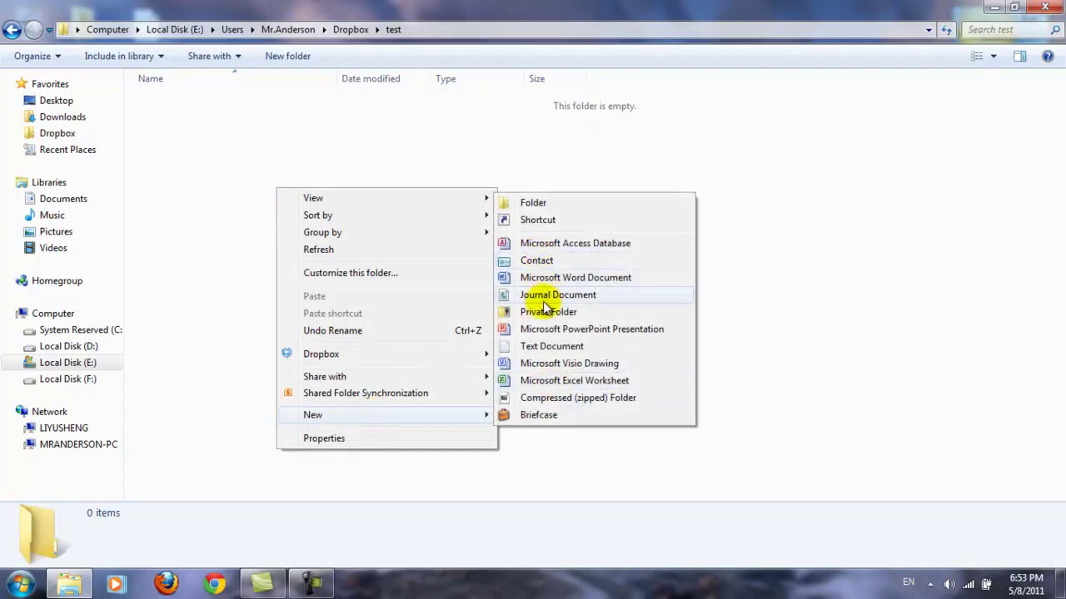
pyautogui.click(800, 252)
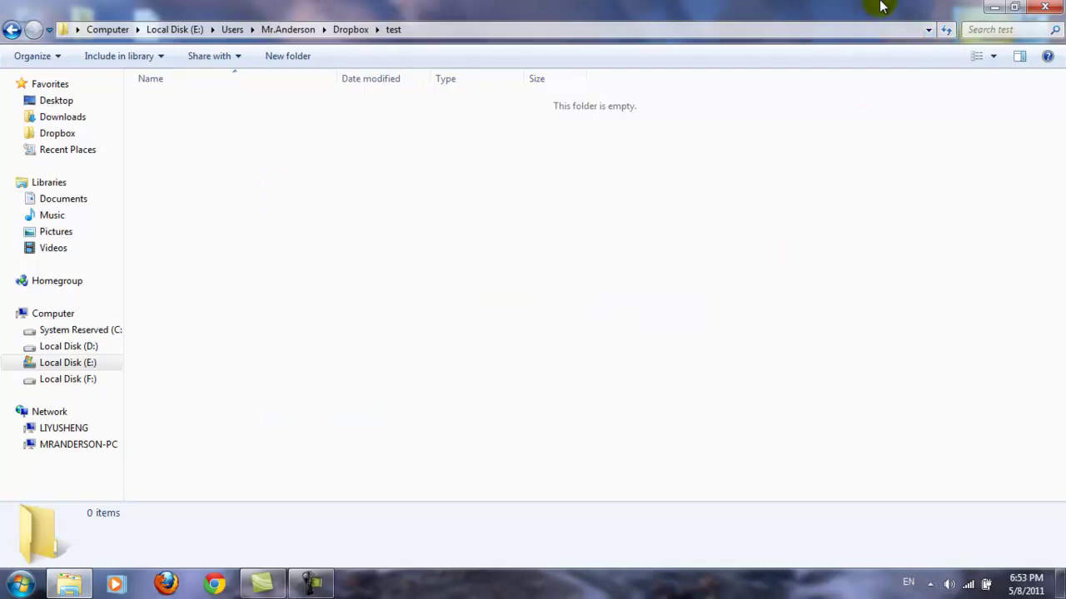
# Copy the song "( MJ ) - Bad" from Songs, English, ( Best Of Micheal Jackson ) on Local Disk (F:).
pyautogui.click(90, 380)
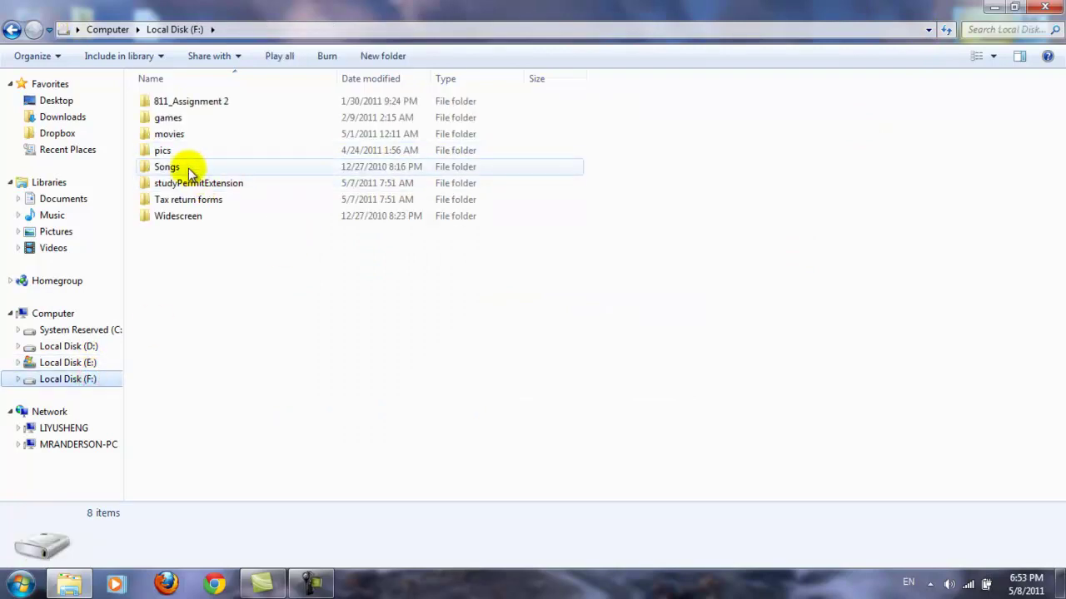
pyautogui.doubleClick(186, 172)
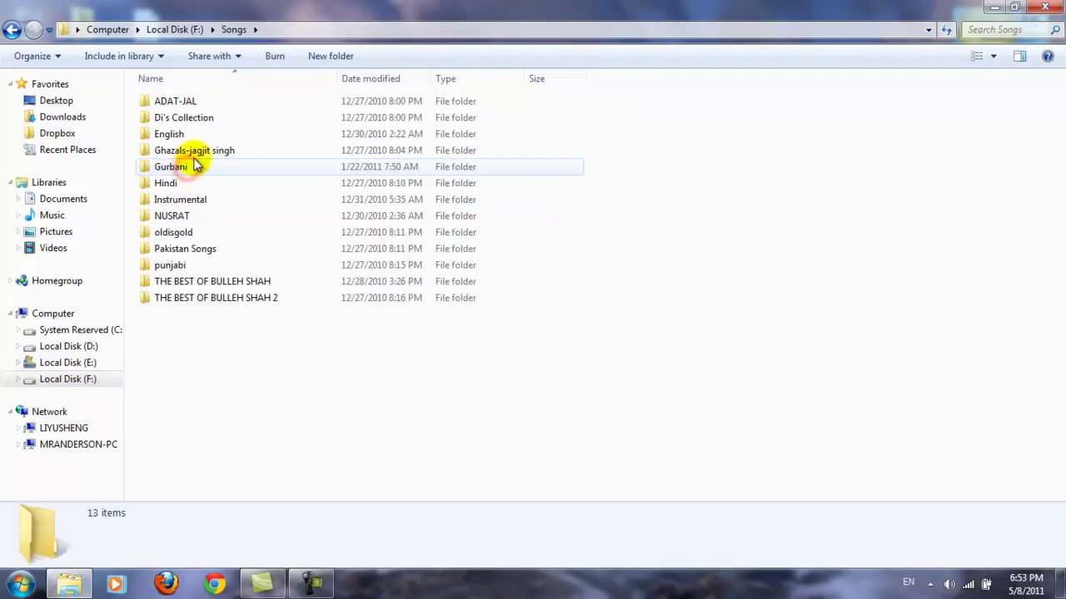
pyautogui.doubleClick(181, 136)
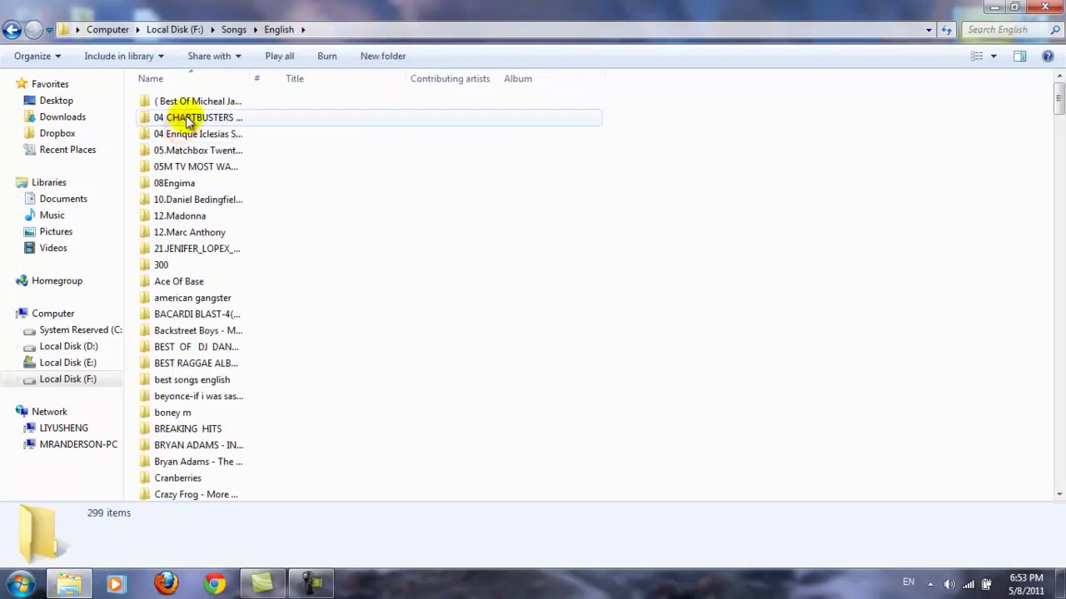
pyautogui.doubleClick(198, 104)
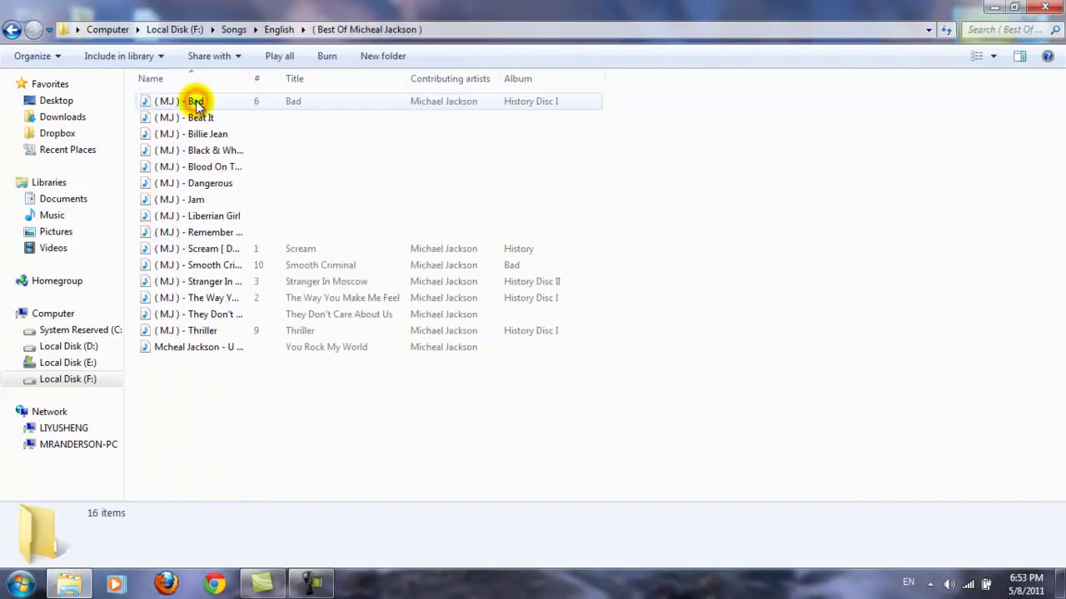
pyautogui.rightClick(192, 103)
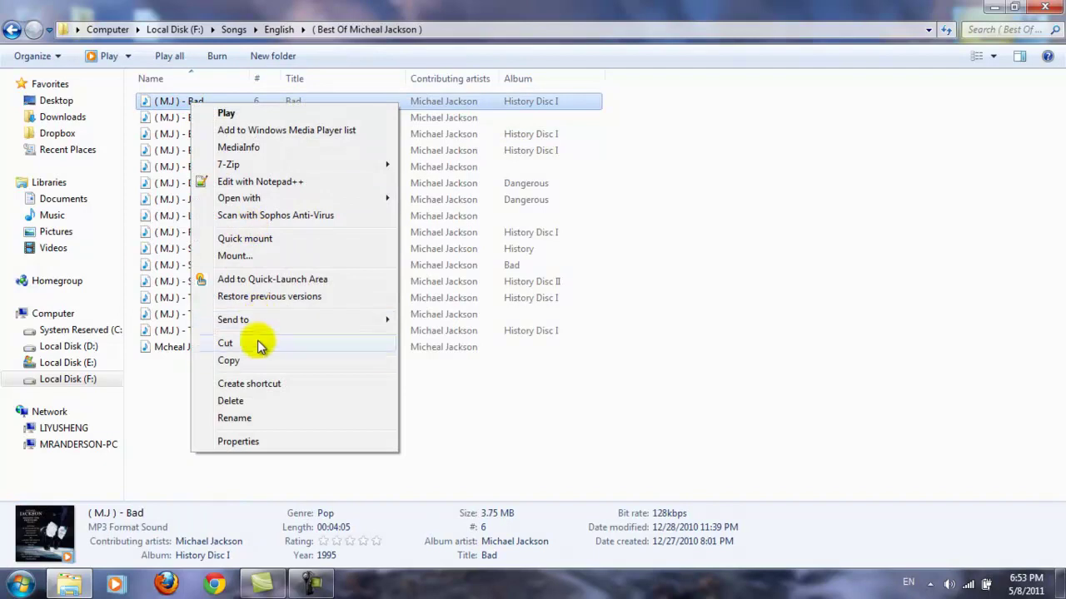
pyautogui.click(254, 362)
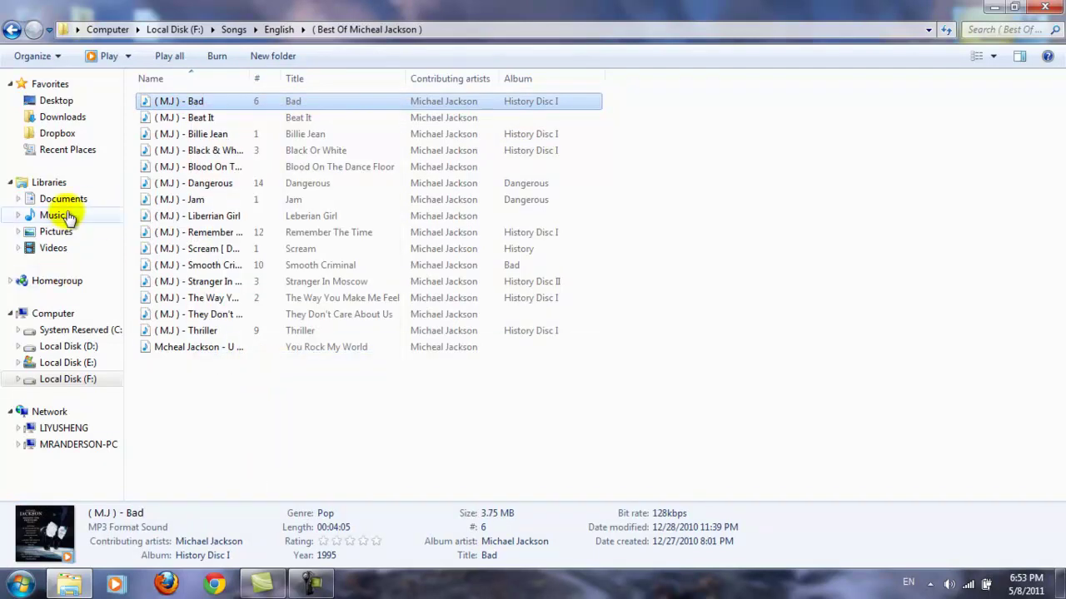
# Paste the copied song into the Dropbox test folder, reached through Local Disk (E:), Users and the user's profile folder.
pyautogui.click(66, 317)
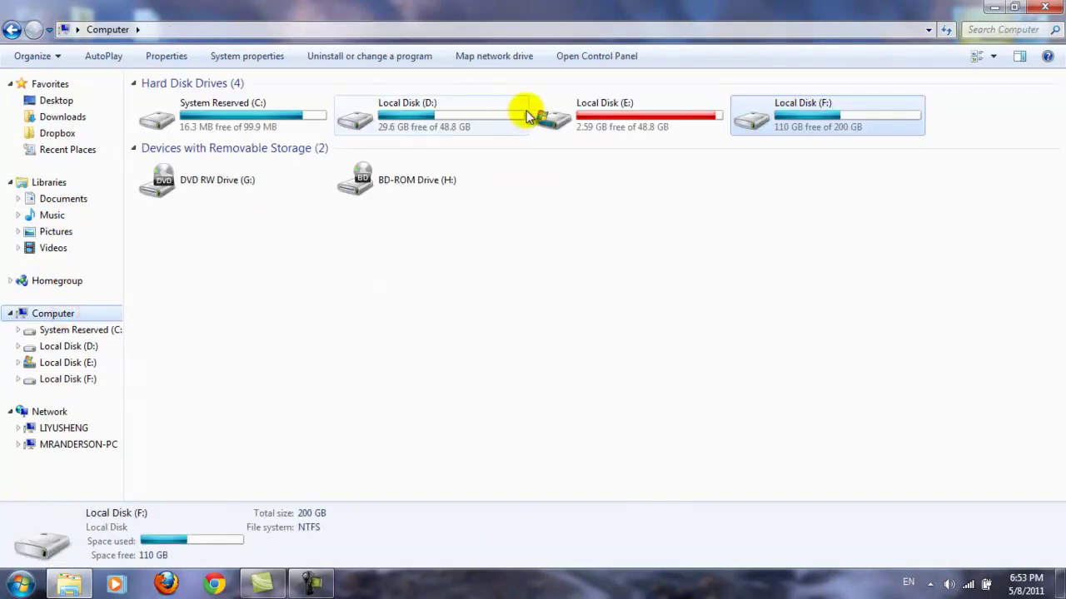
pyautogui.doubleClick(618, 109)
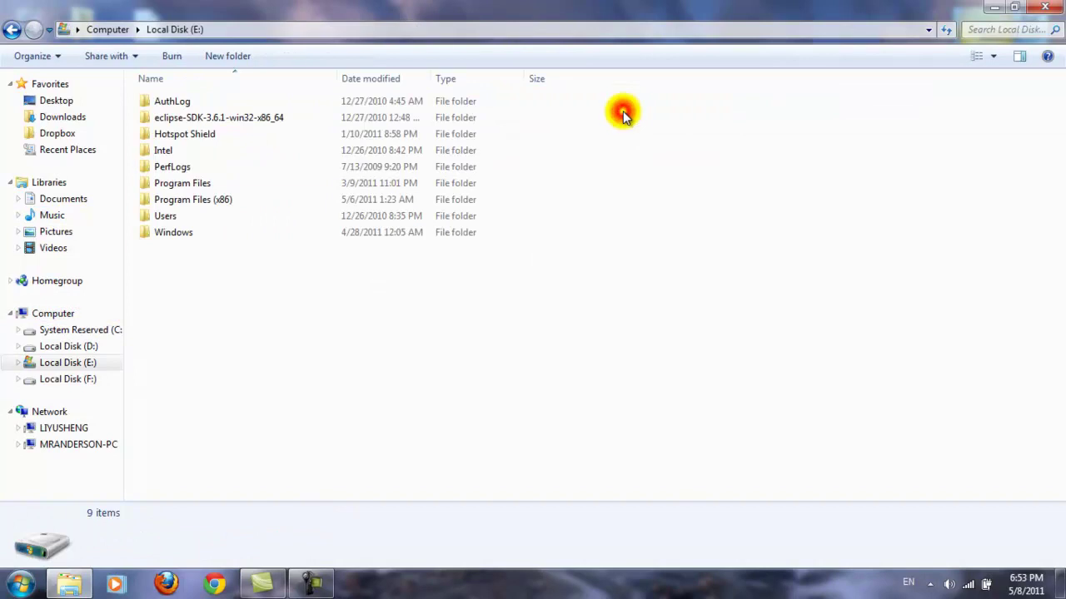
pyautogui.doubleClick(192, 219)
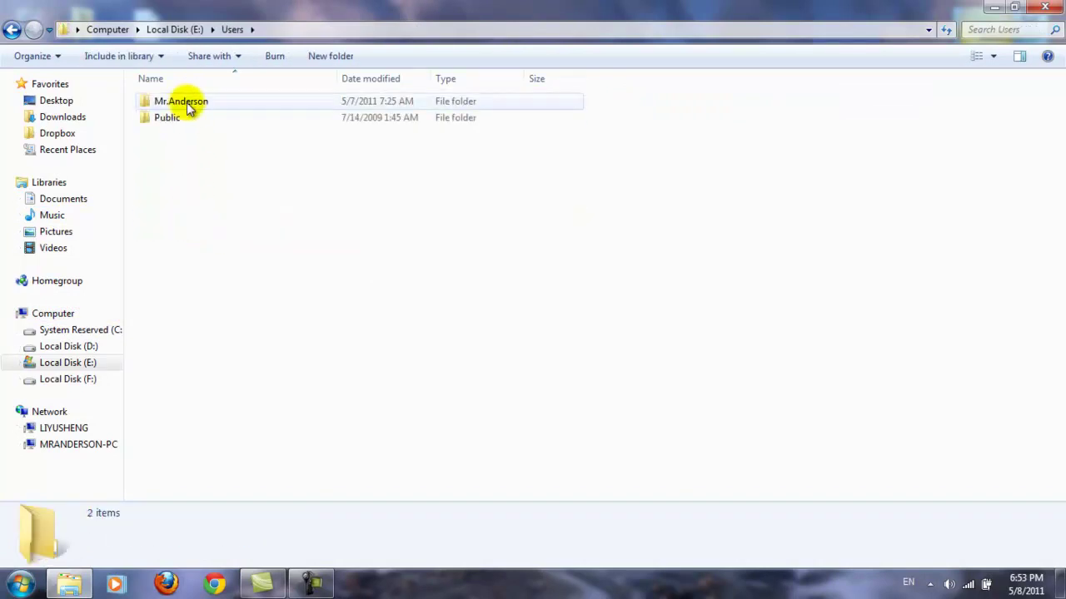
pyautogui.doubleClick(180, 101)
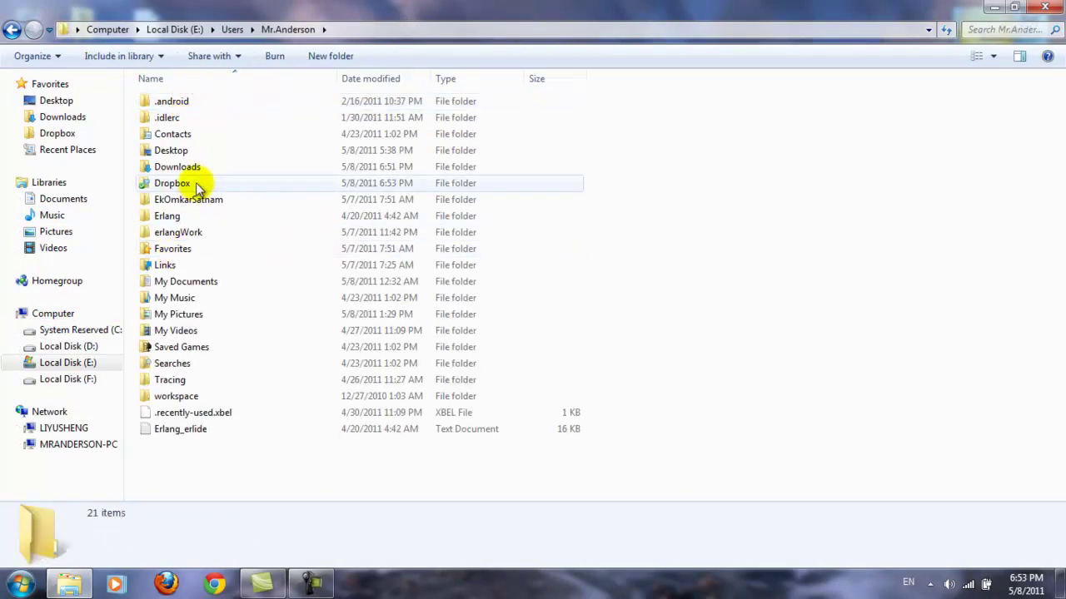
pyautogui.doubleClick(198, 184)
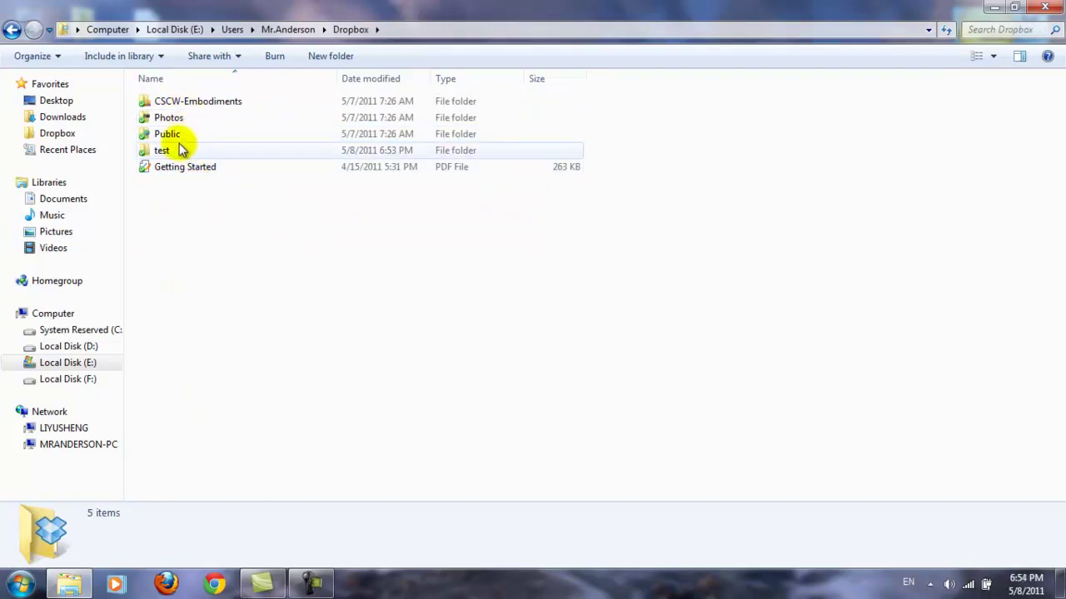
pyautogui.doubleClick(180, 153)
pyautogui.rightClick(241, 207)
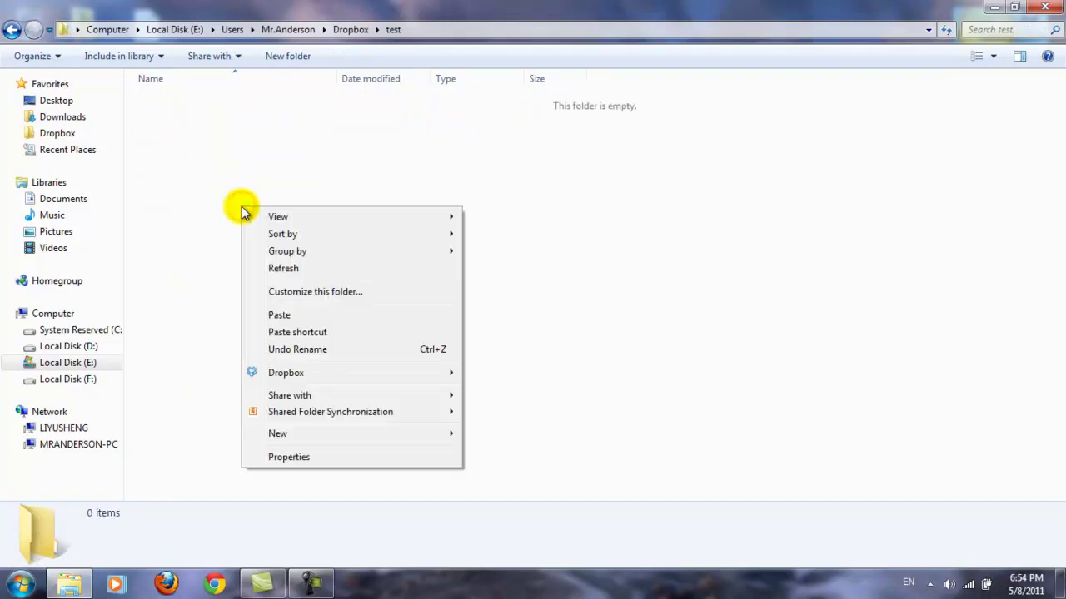
pyautogui.click(284, 315)
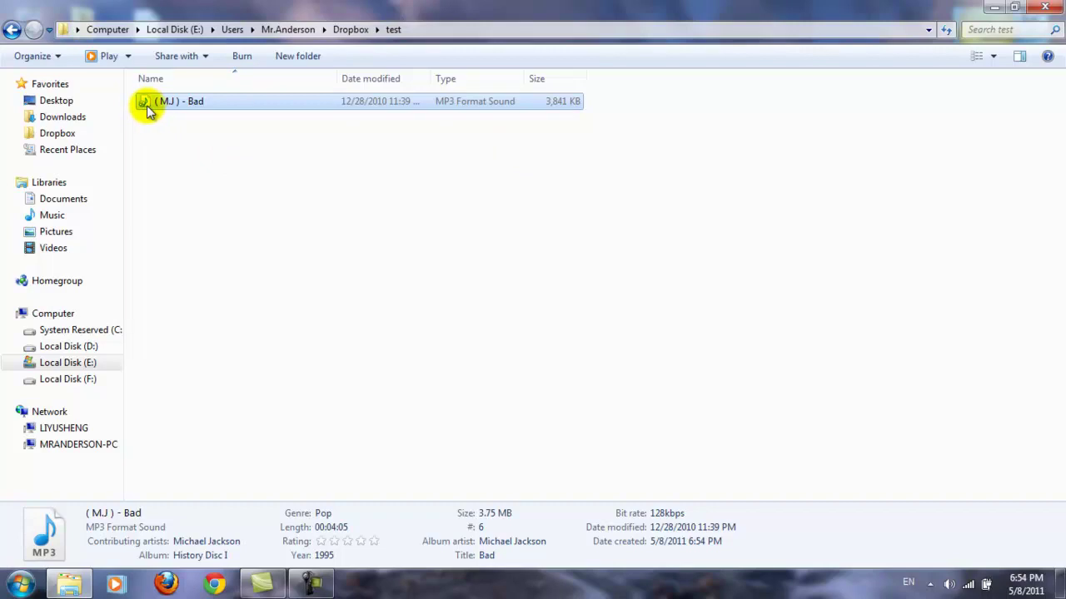
# Check the Dropbox client's upload status, refresh the test folder and return to the desktop.
pyautogui.click(931, 583)
pyautogui.moveTo(931, 514)
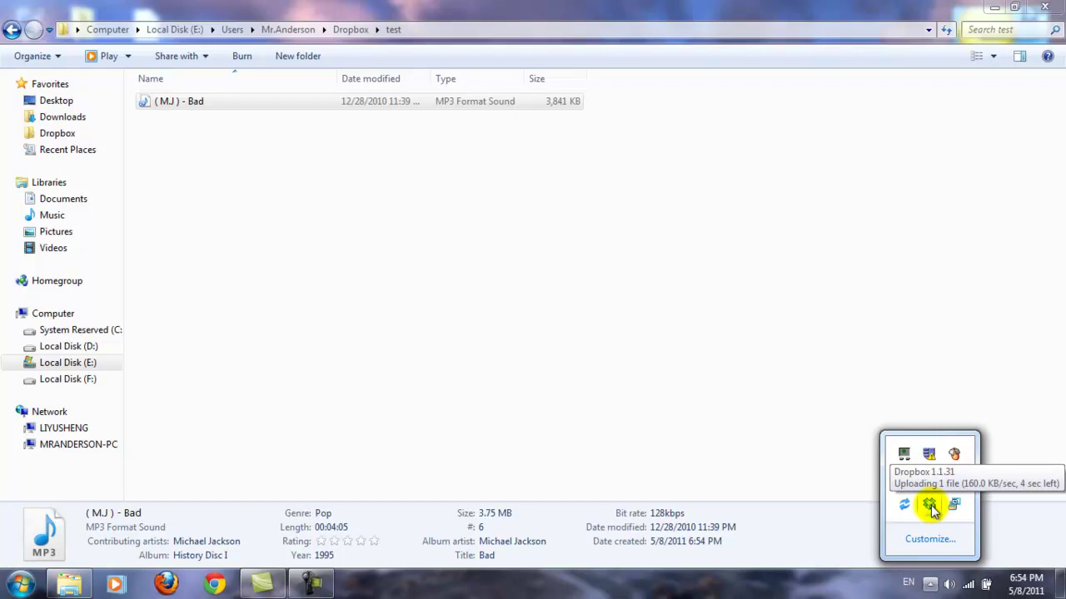
pyautogui.click(613, 367)
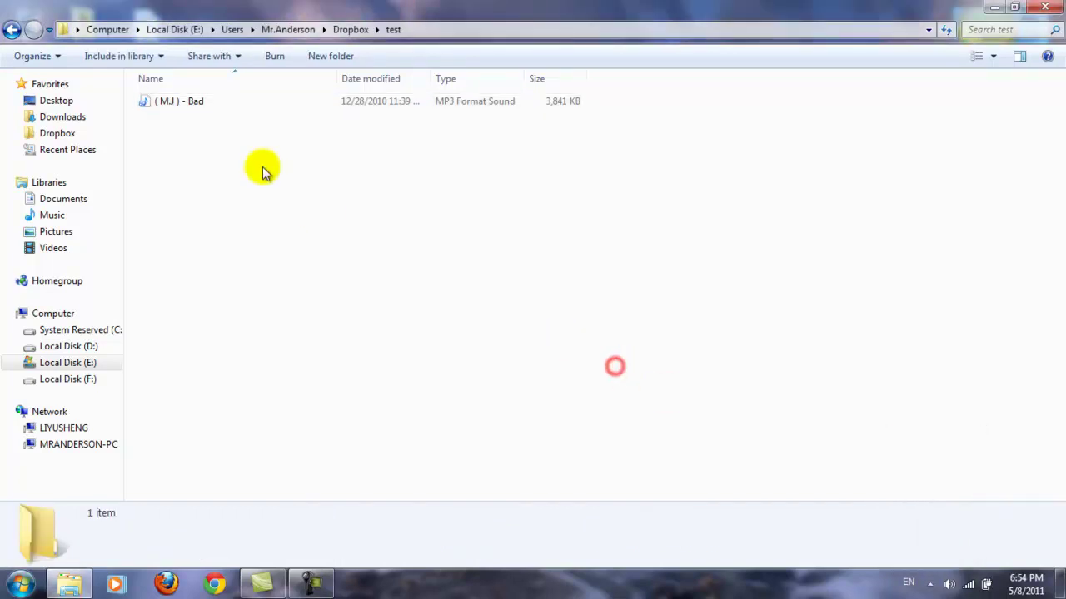
pyautogui.click(946, 29)
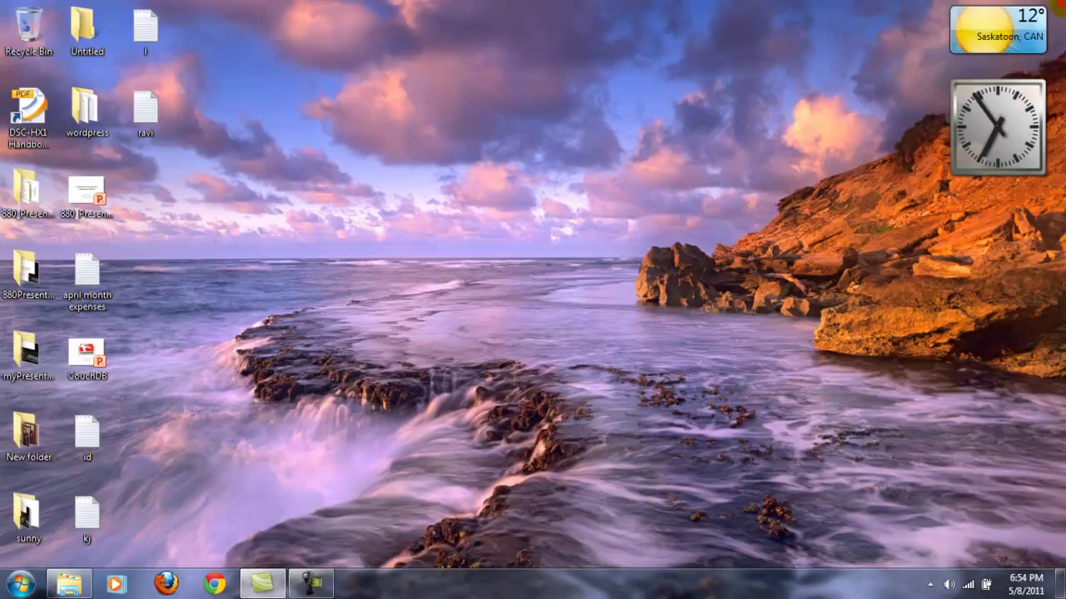
pyautogui.press('super+d')
# Open the Dropbox folder from the running client, view its contents and close the window.
pyautogui.click(929, 586)
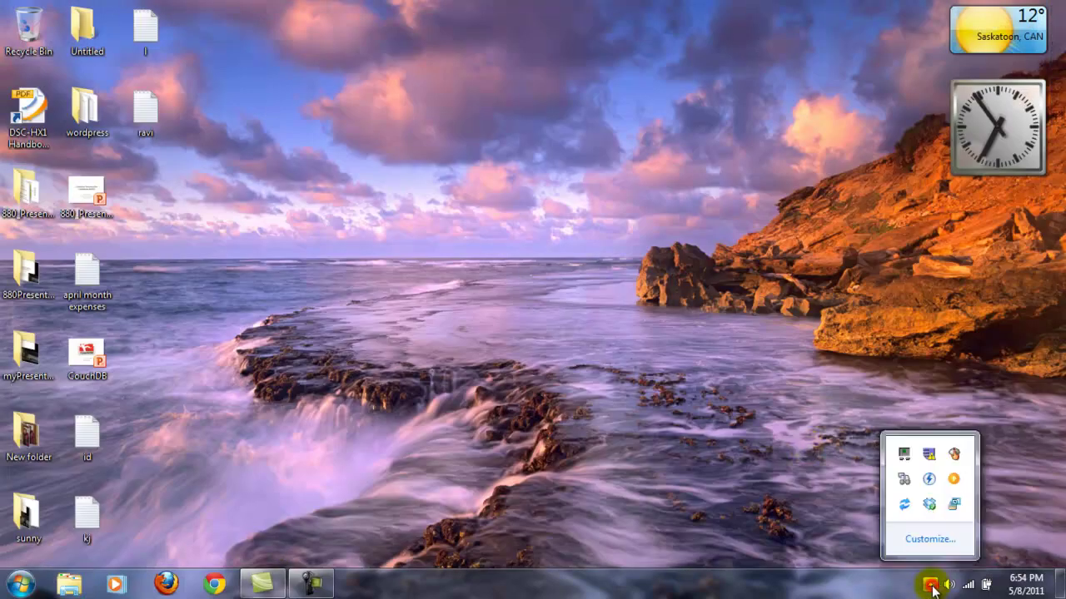
pyautogui.click(929, 505)
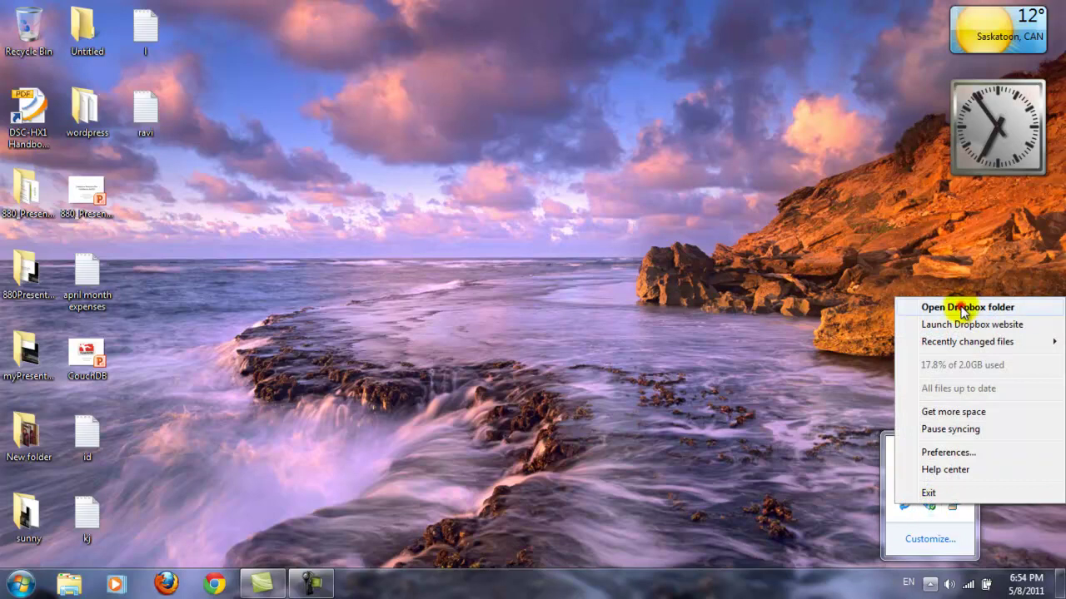
pyautogui.click(964, 309)
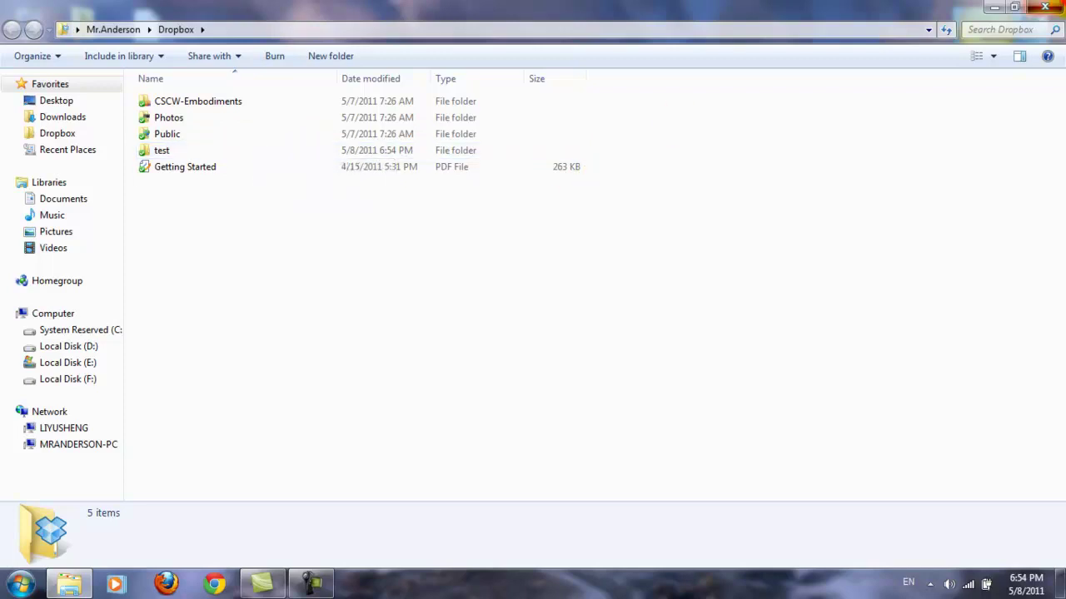
pyautogui.click(1048, 6)
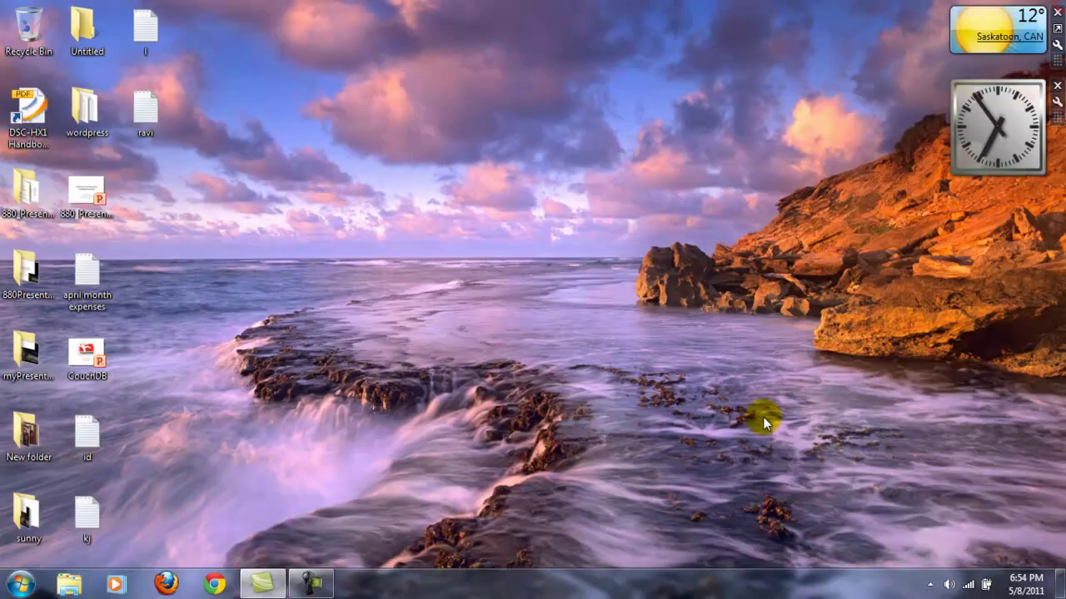
pyautogui.click(93, 523)
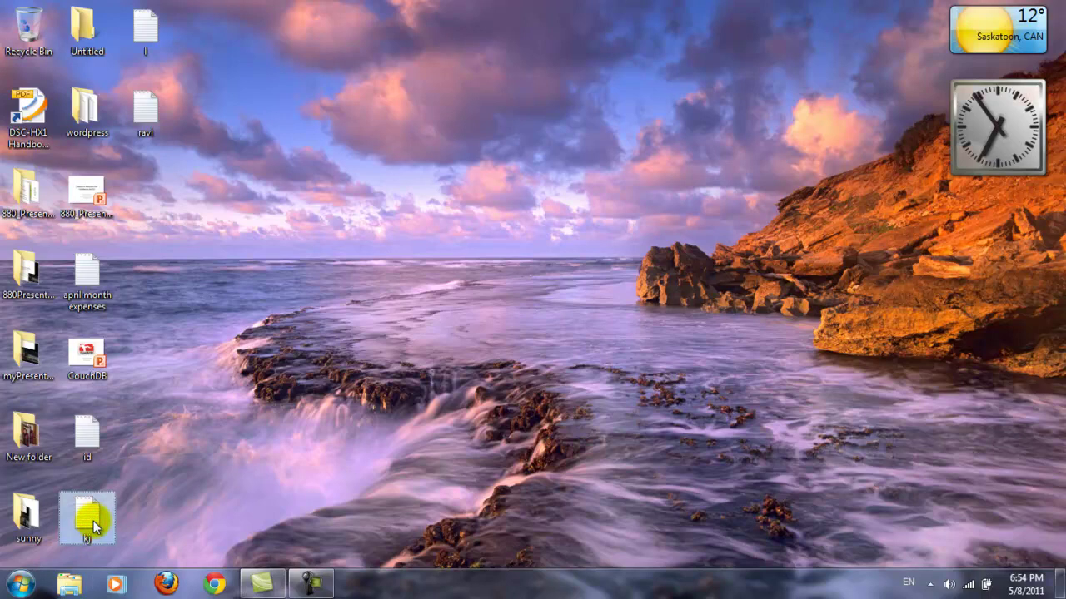
pyautogui.rightClick(94, 525)
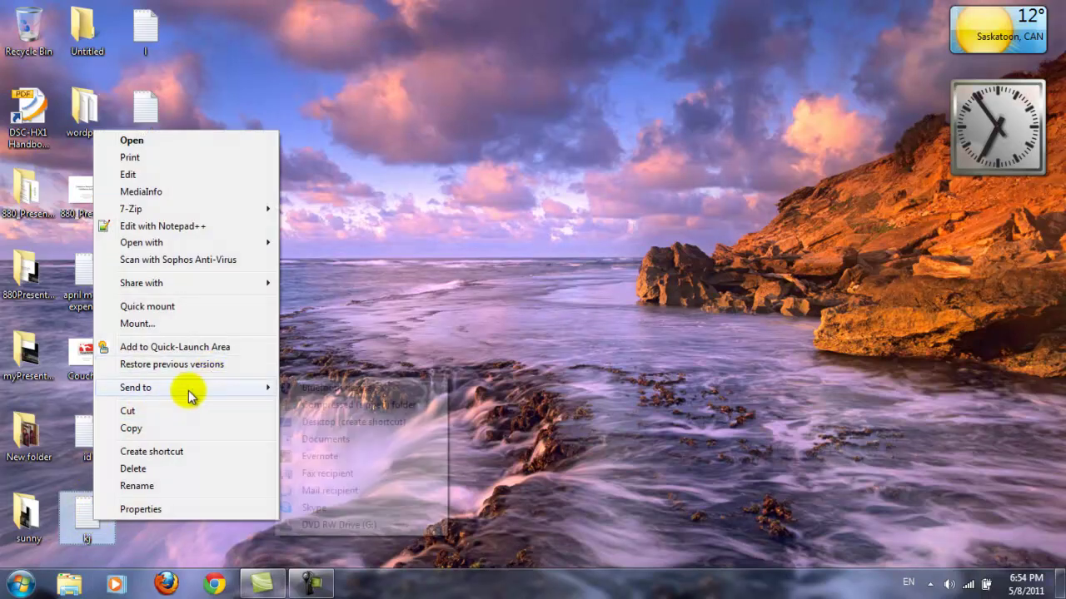
pyautogui.click(436, 290)
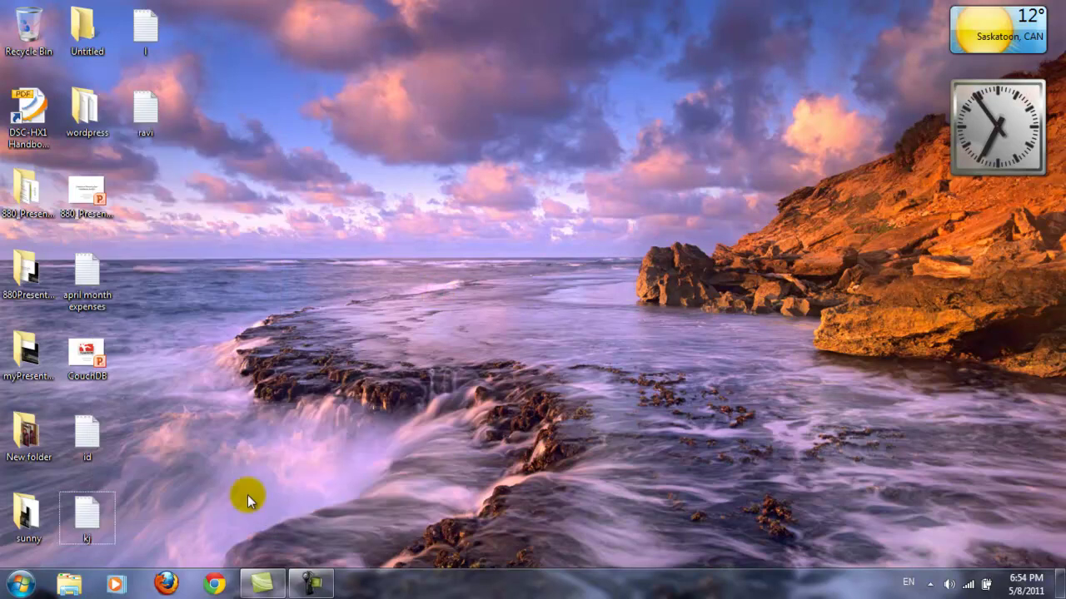
pyautogui.click(217, 586)
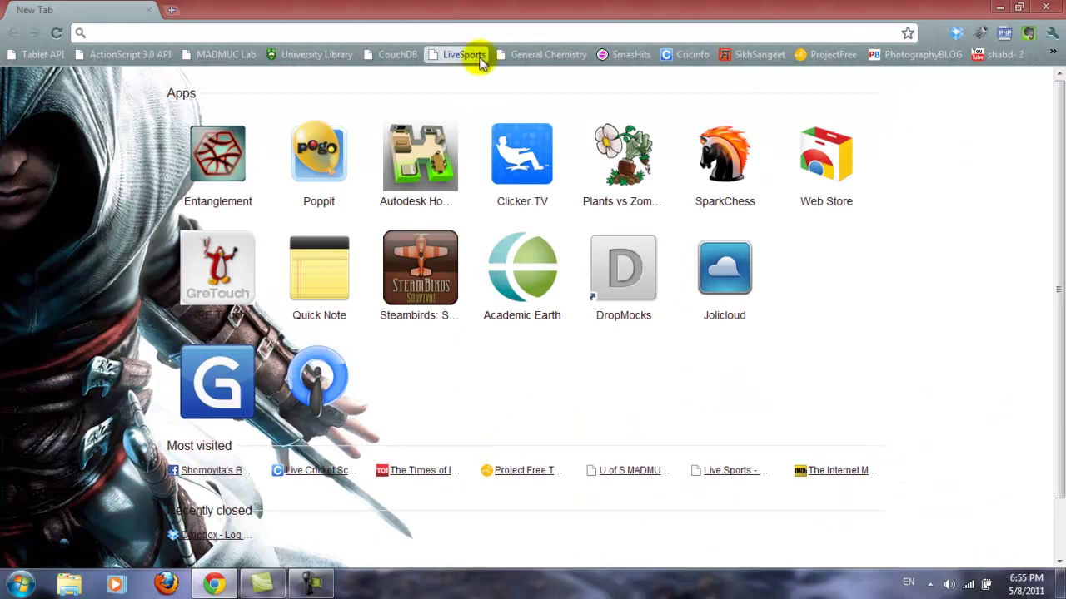
pyautogui.write('dropbox')
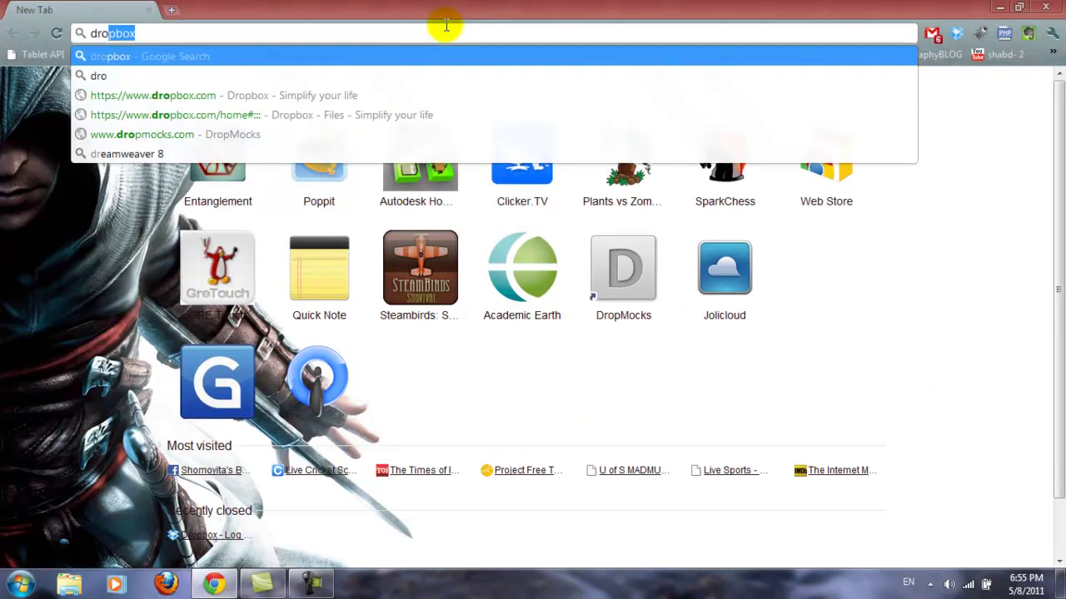
pyautogui.press('Return')
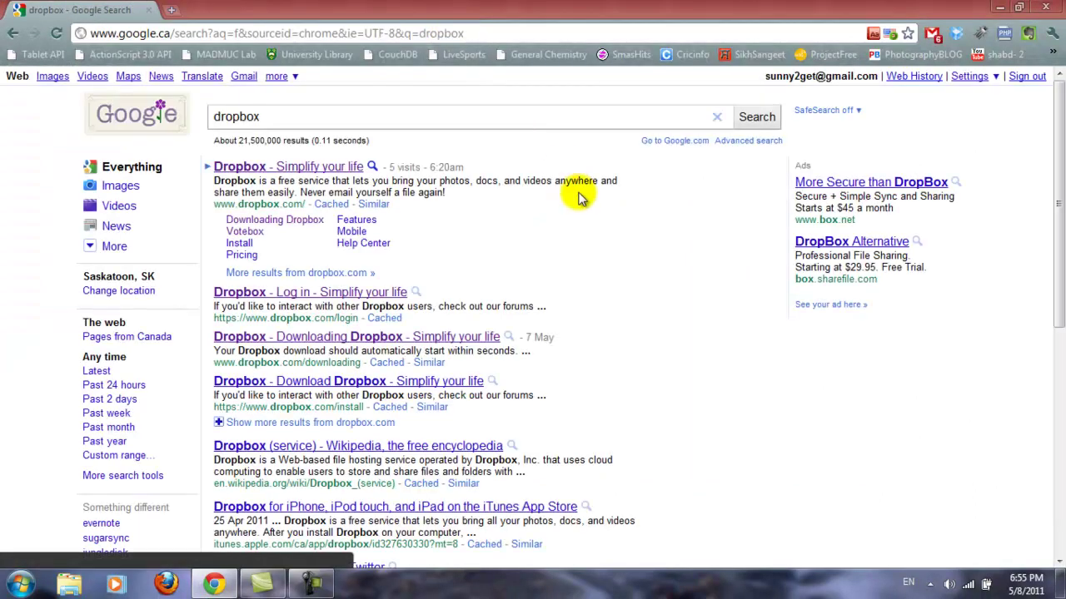
pyautogui.click(293, 171)
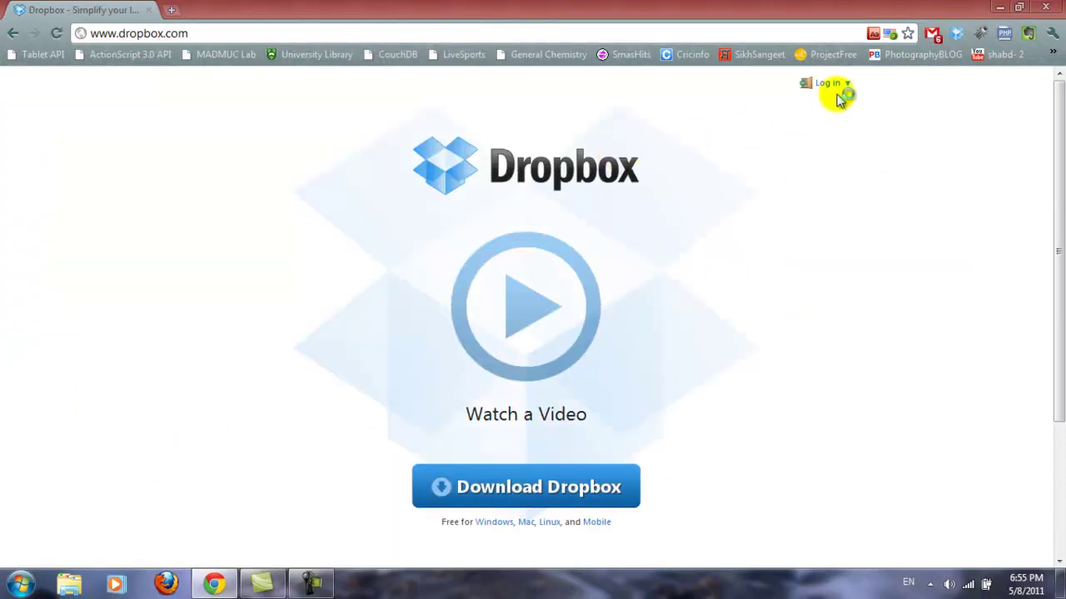
# Log in to the Dropbox website with the account's email and password, with Remember me enabled.
pyautogui.click(839, 86)
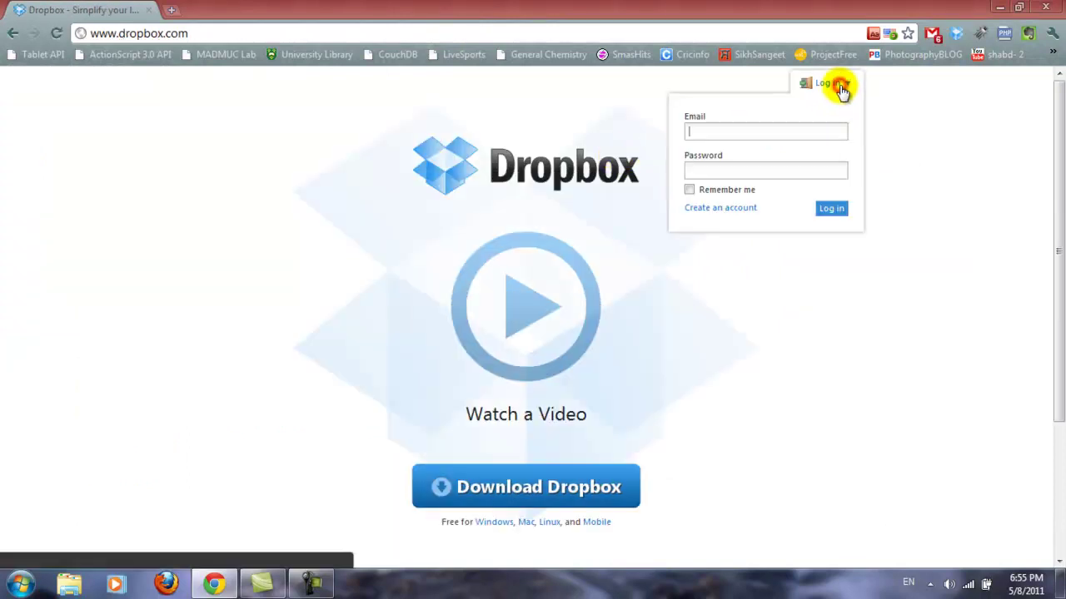
pyautogui.click(773, 133)
pyautogui.click(762, 157)
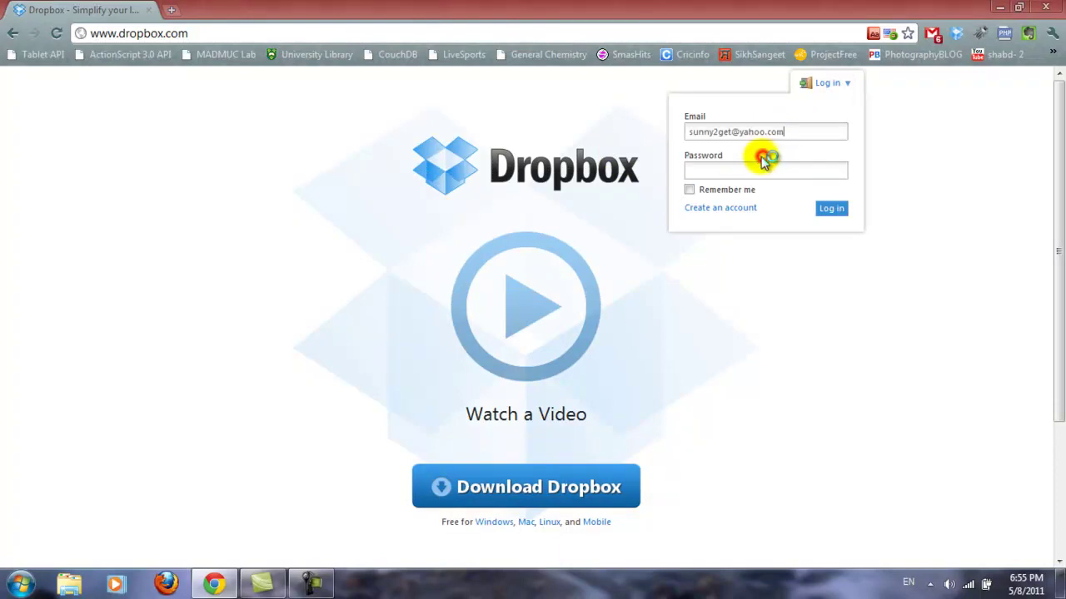
pyautogui.click(728, 172)
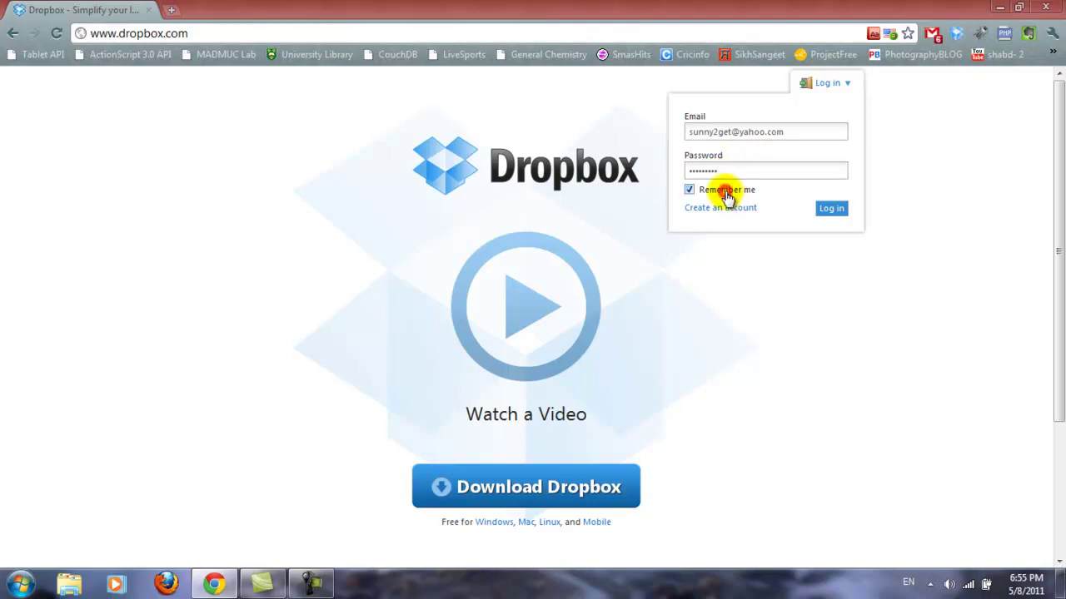
pyautogui.click(831, 208)
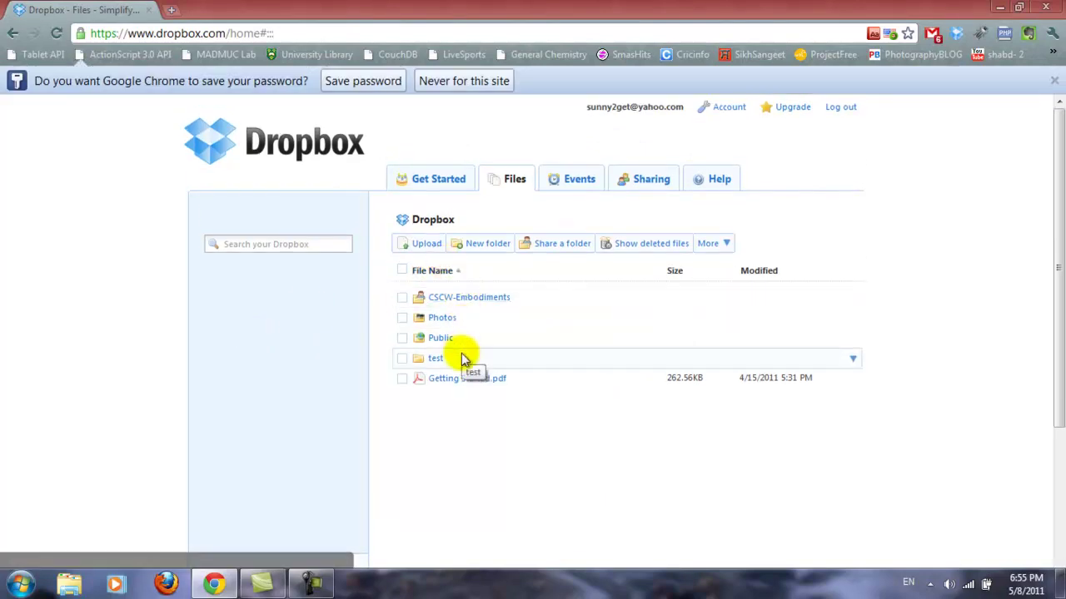
# Let Chrome save the login password and open the test folder in the Dropbox file list.
pyautogui.click(398, 80)
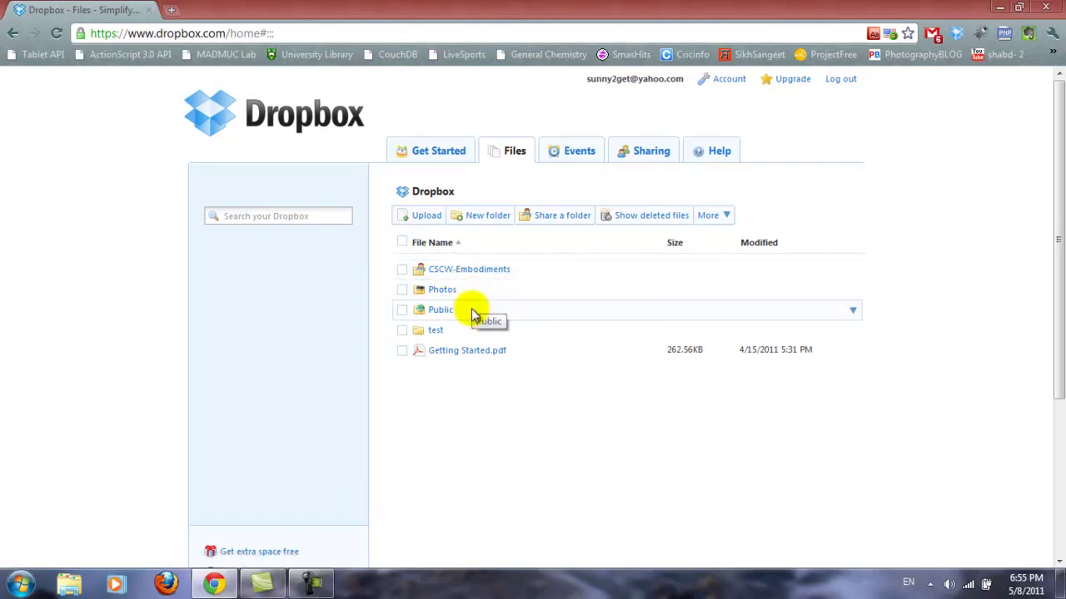
pyautogui.click(437, 332)
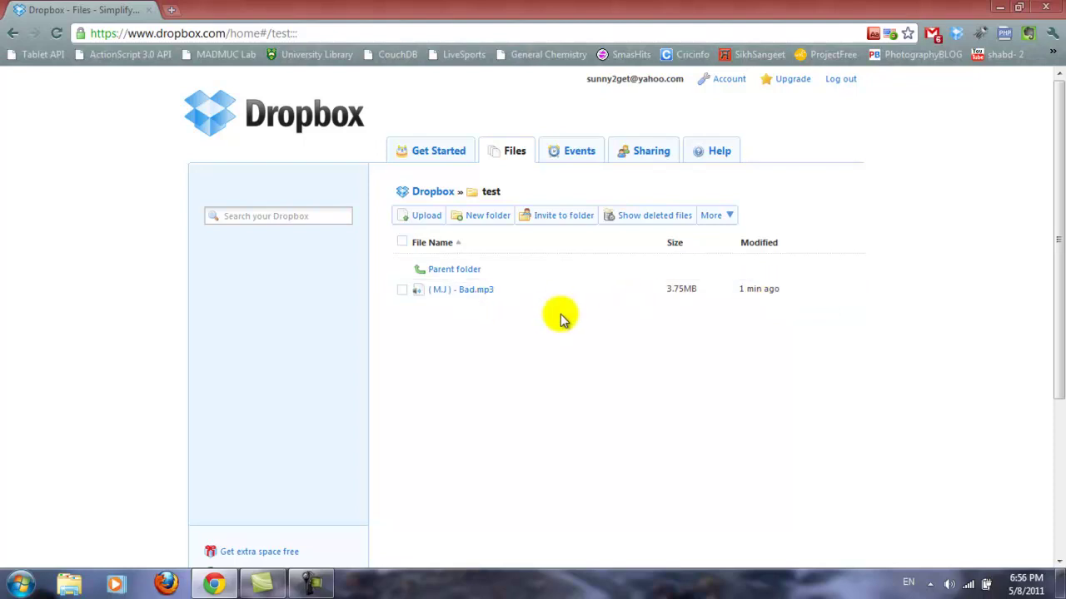
# Start sharing the existing test folder from Dropbox's shared folders page, up to the collaborator invitation form.
pyautogui.click(645, 155)
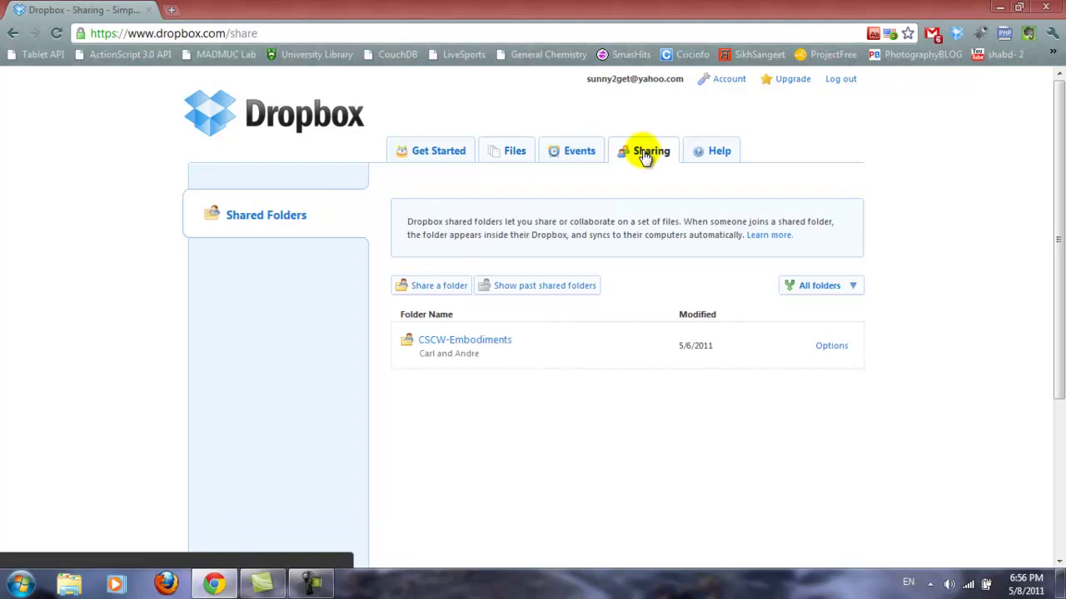
pyautogui.click(434, 288)
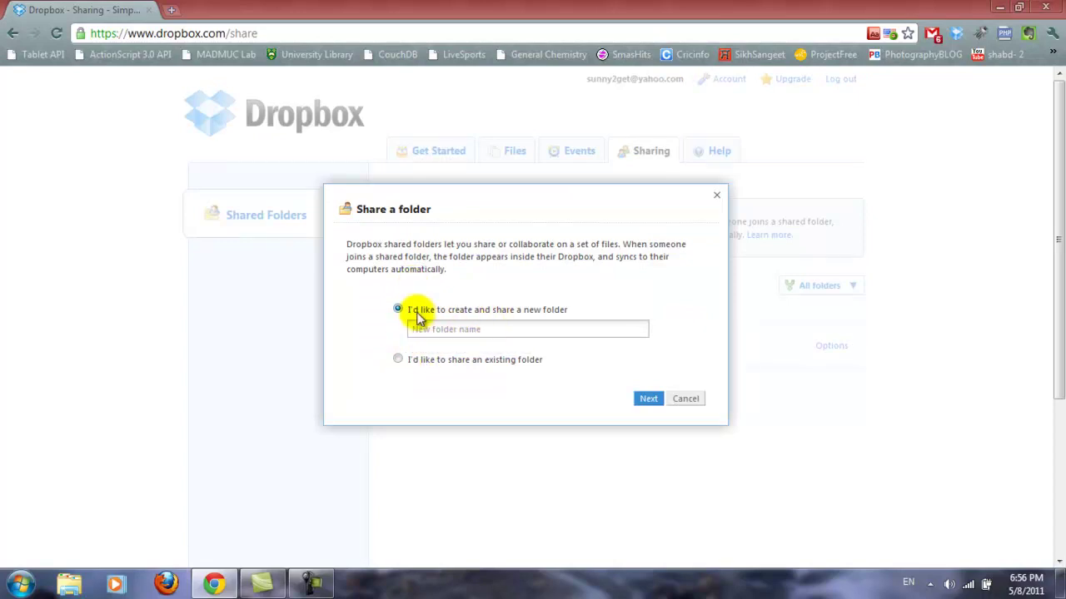
pyautogui.click(398, 360)
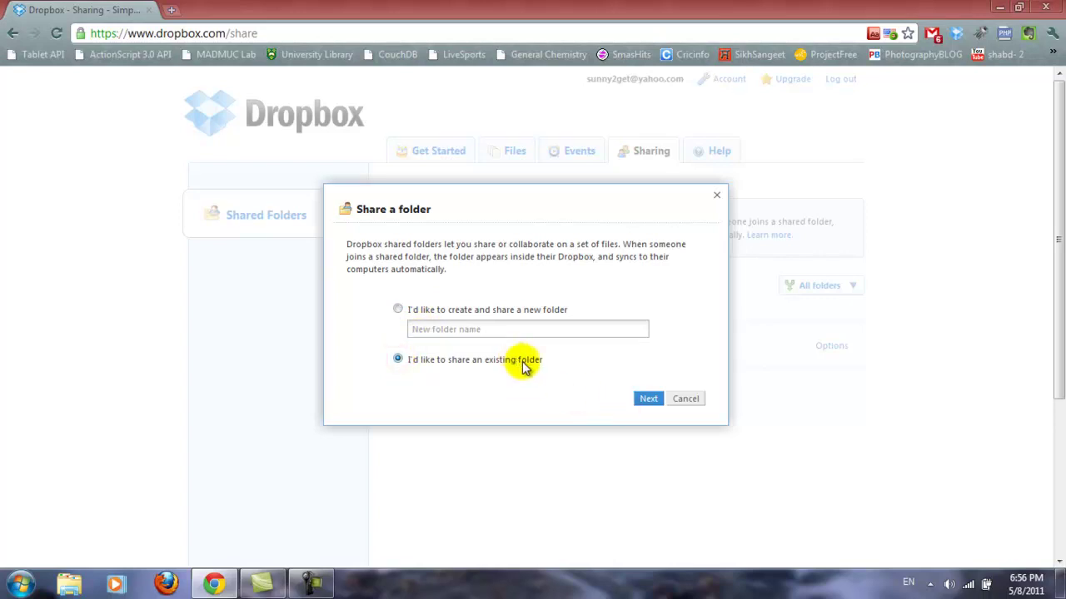
pyautogui.click(648, 400)
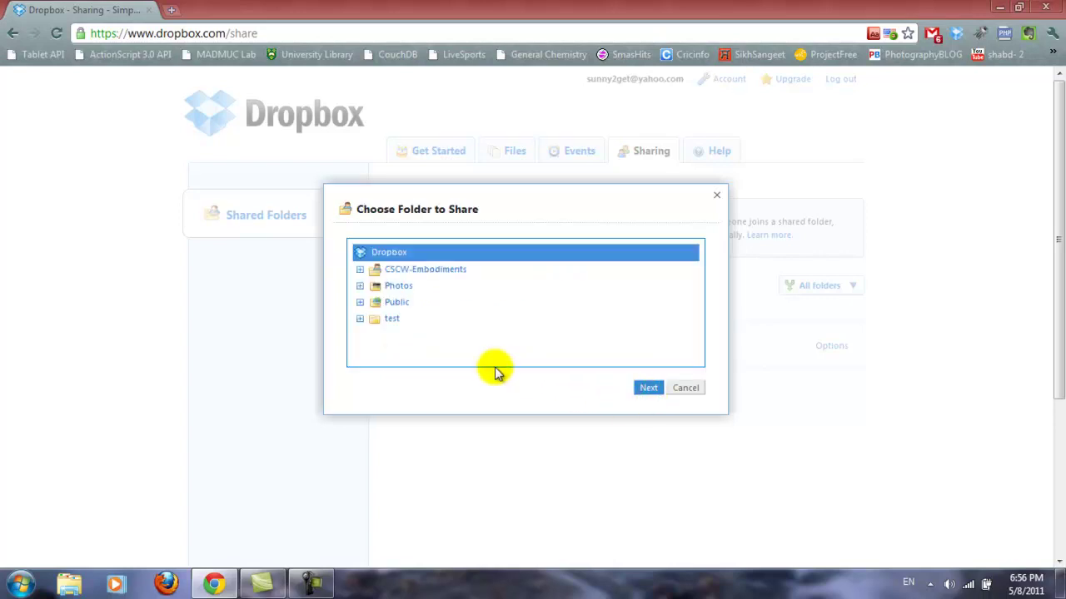
pyautogui.click(383, 321)
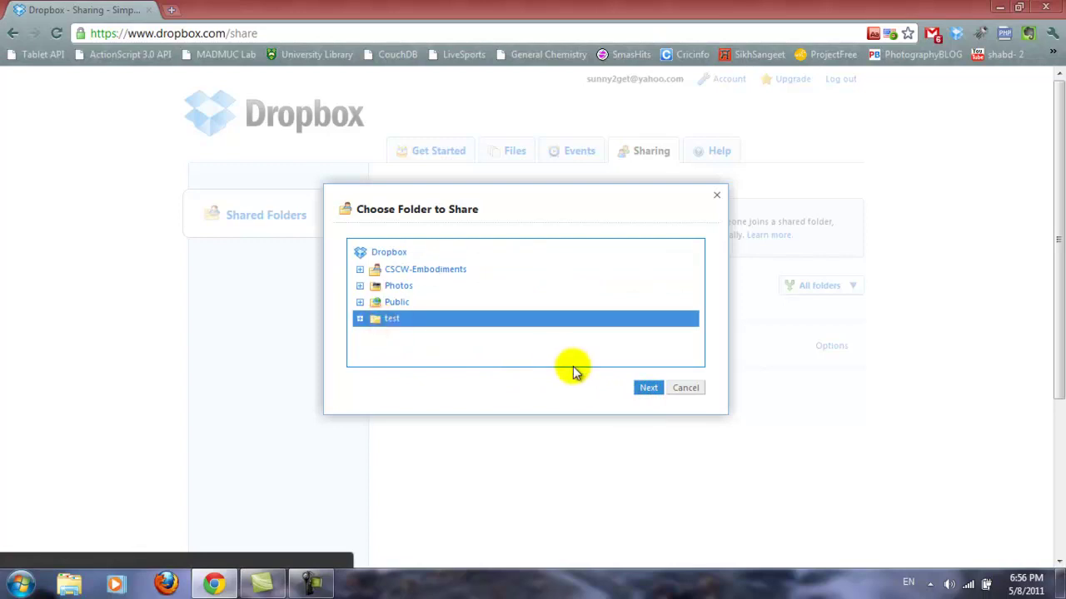
pyautogui.click(648, 390)
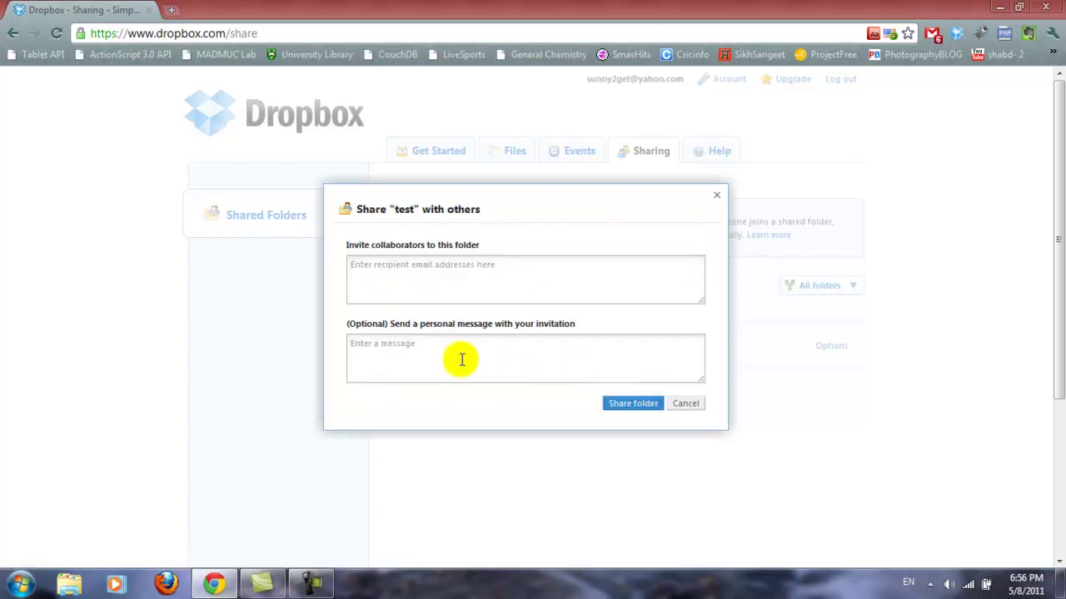
# View the invitation's recipient and message fields, then cancel sharing the test folder and return to the Dropbox file list.
pyautogui.click(406, 287)
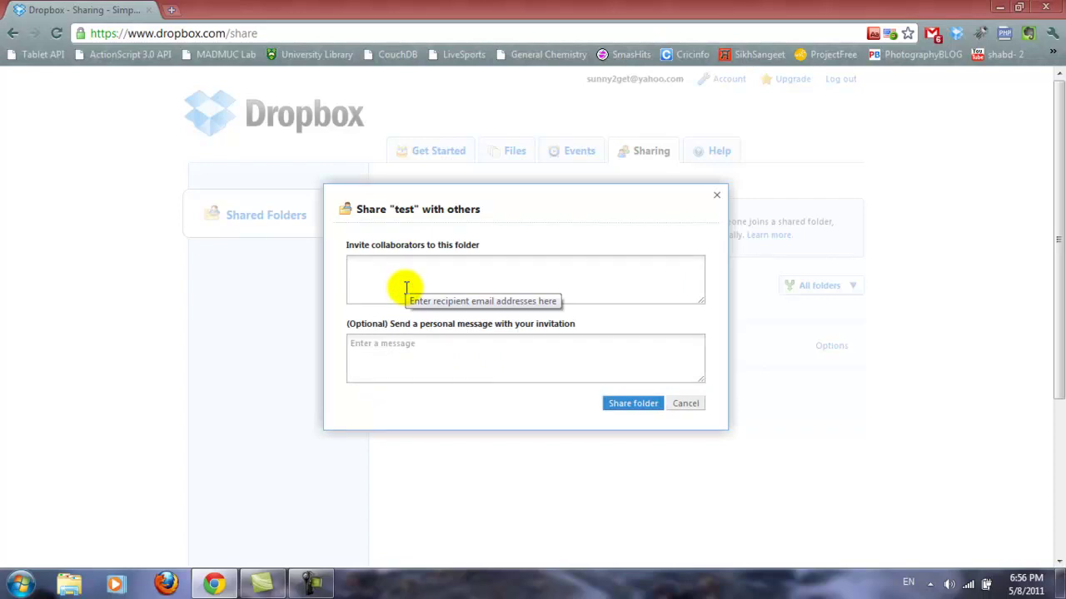
pyautogui.click(403, 282)
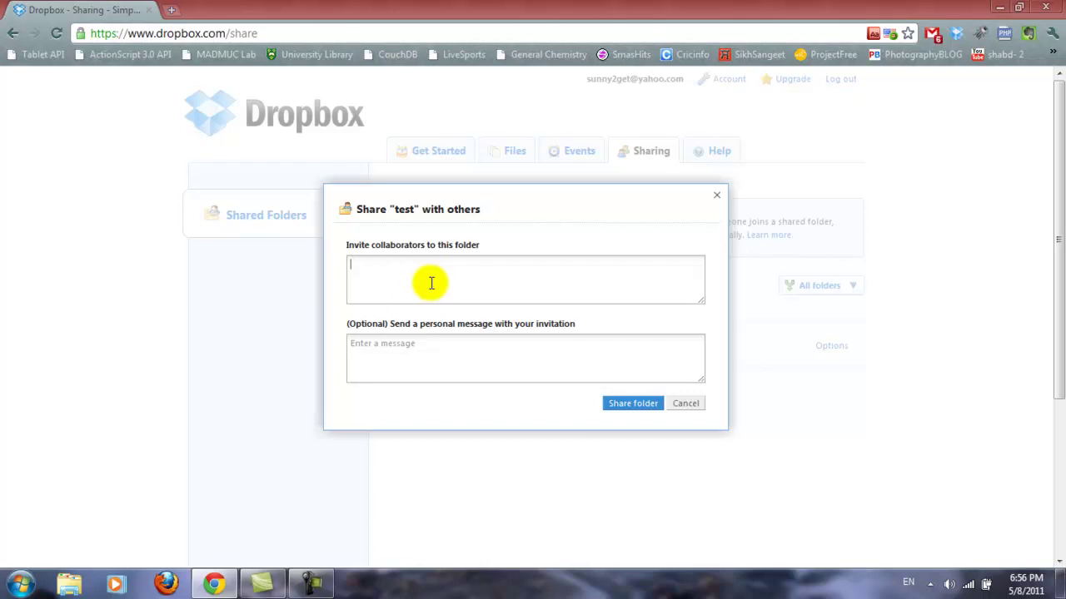
pyautogui.click(468, 358)
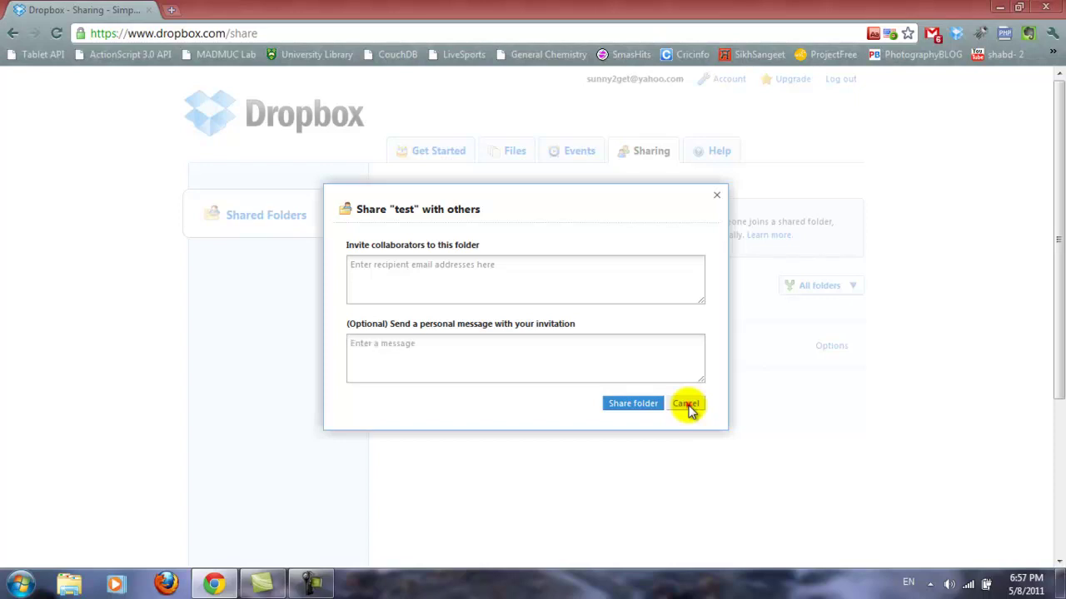
pyautogui.click(686, 405)
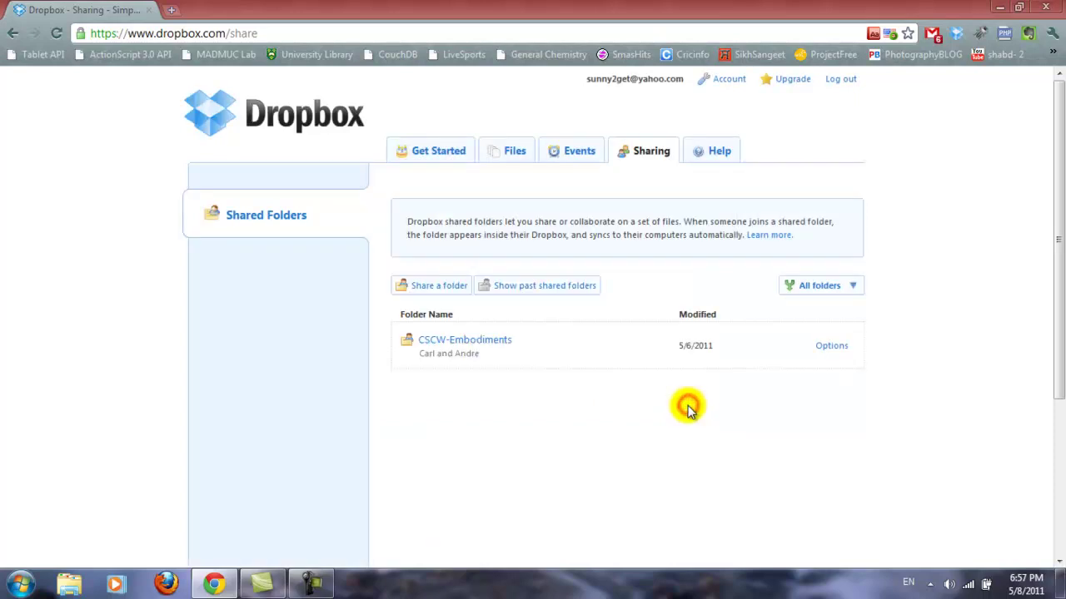
pyautogui.click(509, 148)
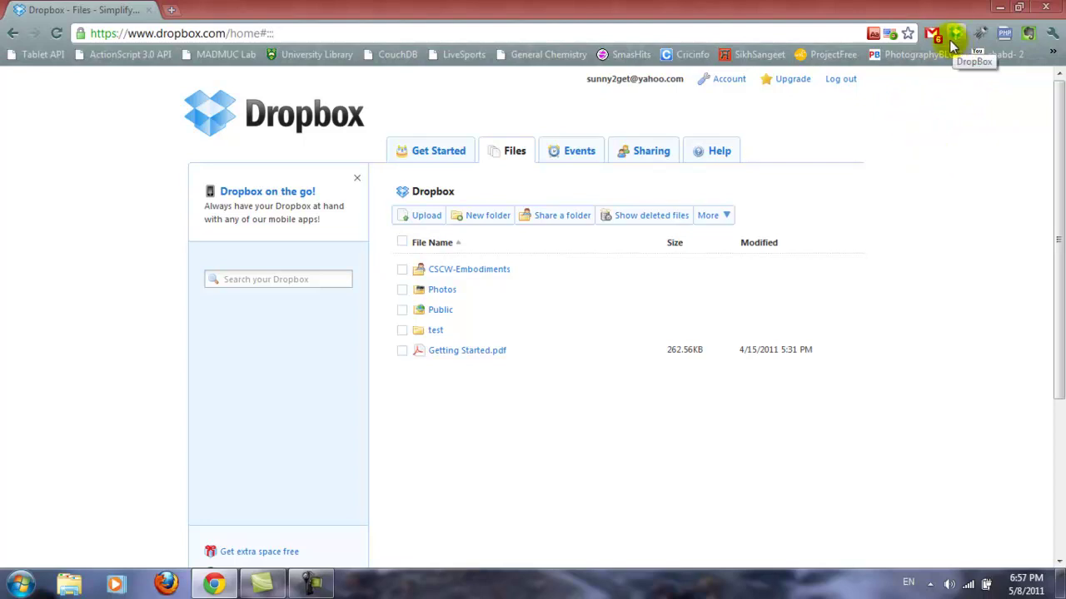
# Load the bookmarked University Library site in a new browser tab and close the Dropbox tab.
pyautogui.click(172, 9)
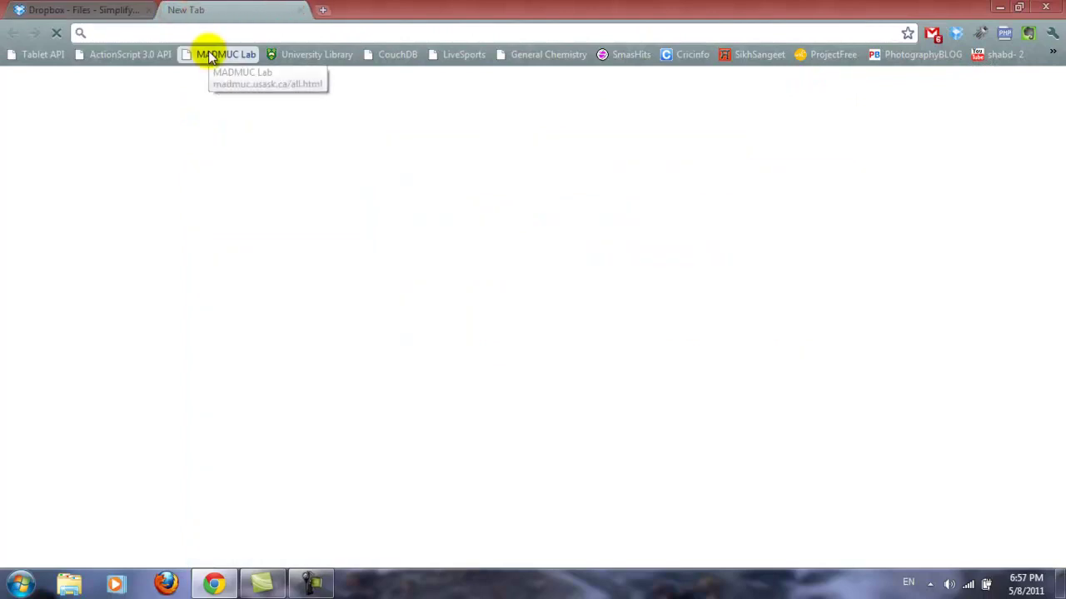
pyautogui.click(210, 55)
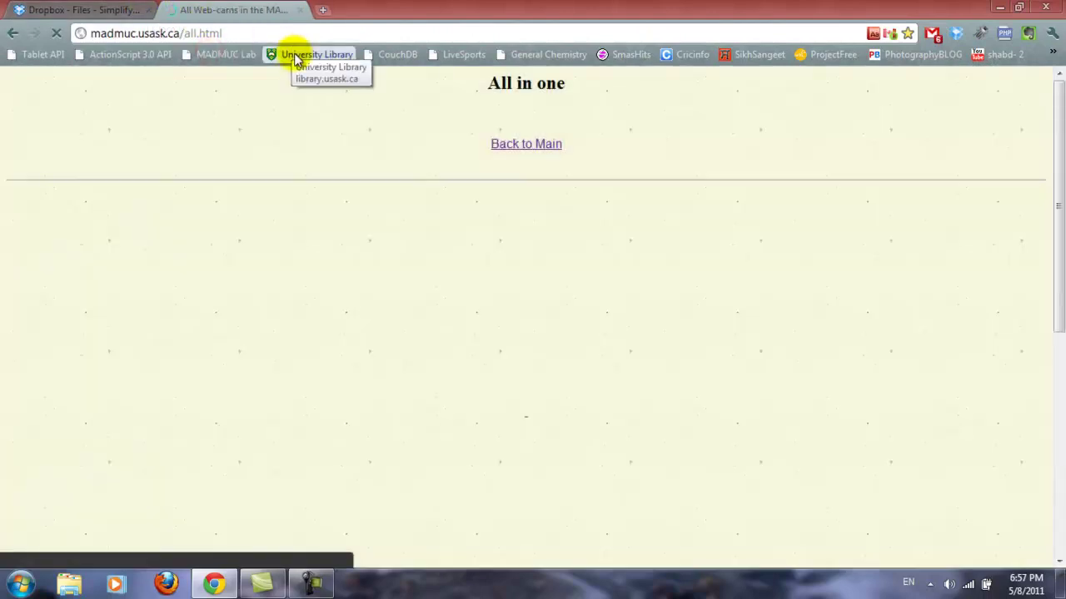
pyautogui.click(297, 57)
pyautogui.click(93, 9)
pyautogui.click(144, 10)
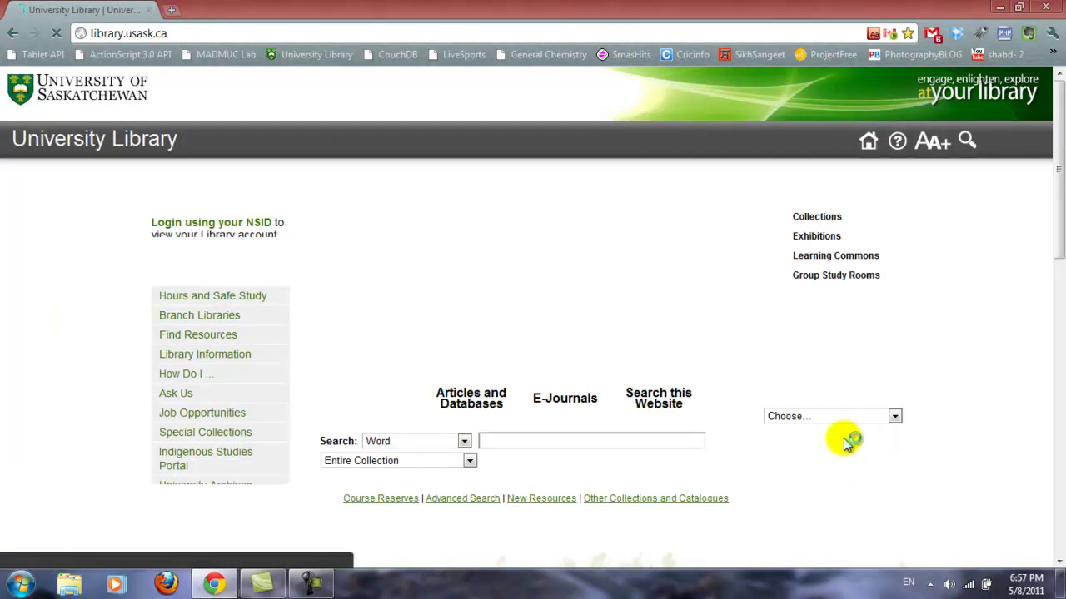
# Check the Dropbox client among the hidden tray icons, and view the test folder through Chrome's Dropbox extension.
pyautogui.click(931, 582)
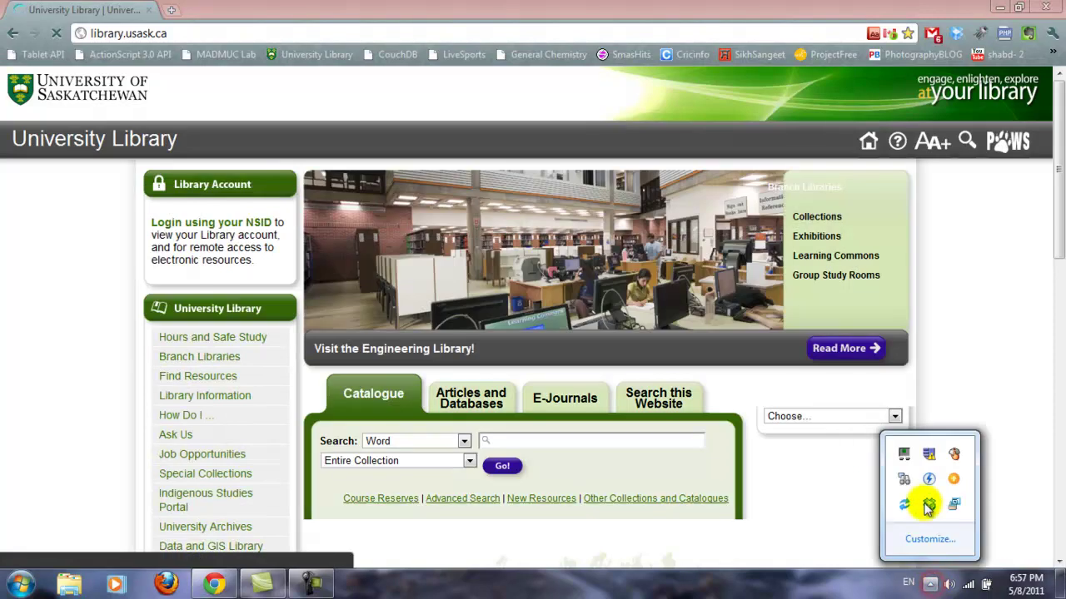
pyautogui.click(930, 583)
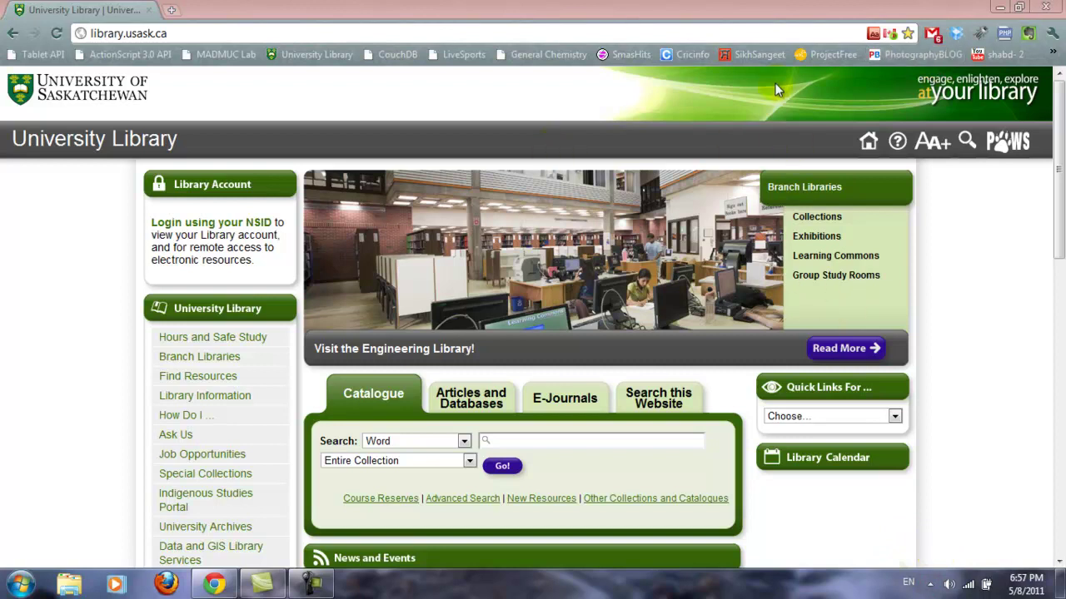
pyautogui.click(955, 35)
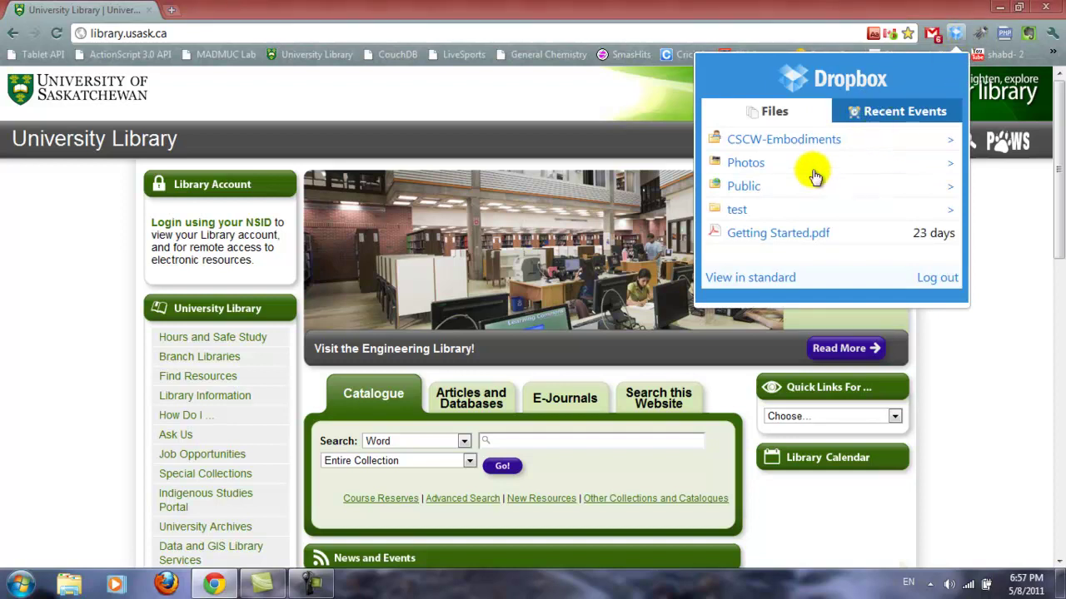
pyautogui.click(770, 213)
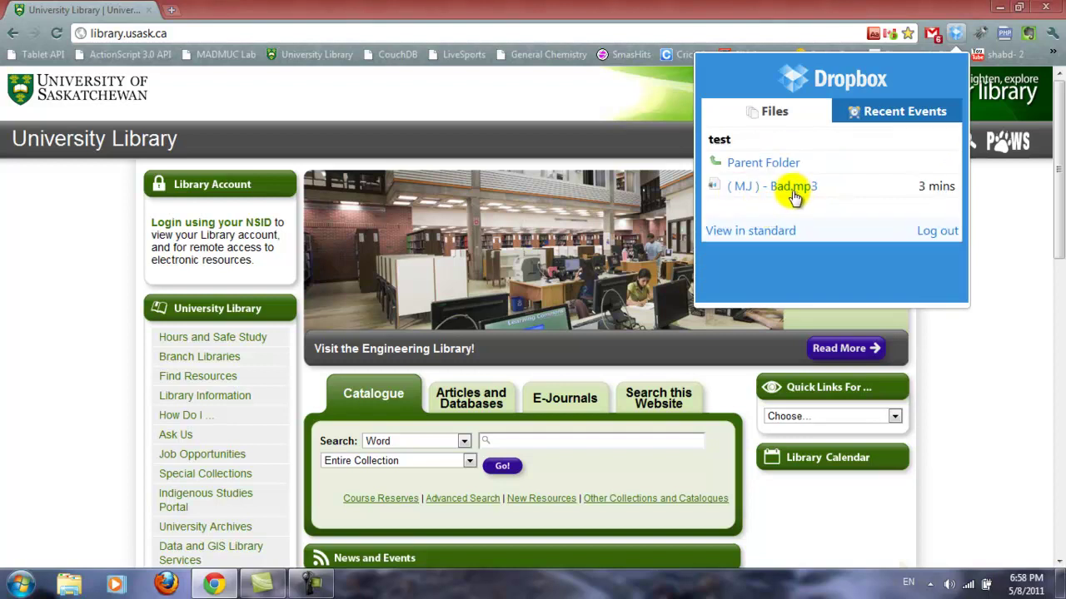
# Review the recent events in the Dropbox extension, return to its file list and close the popup.
pyautogui.click(891, 114)
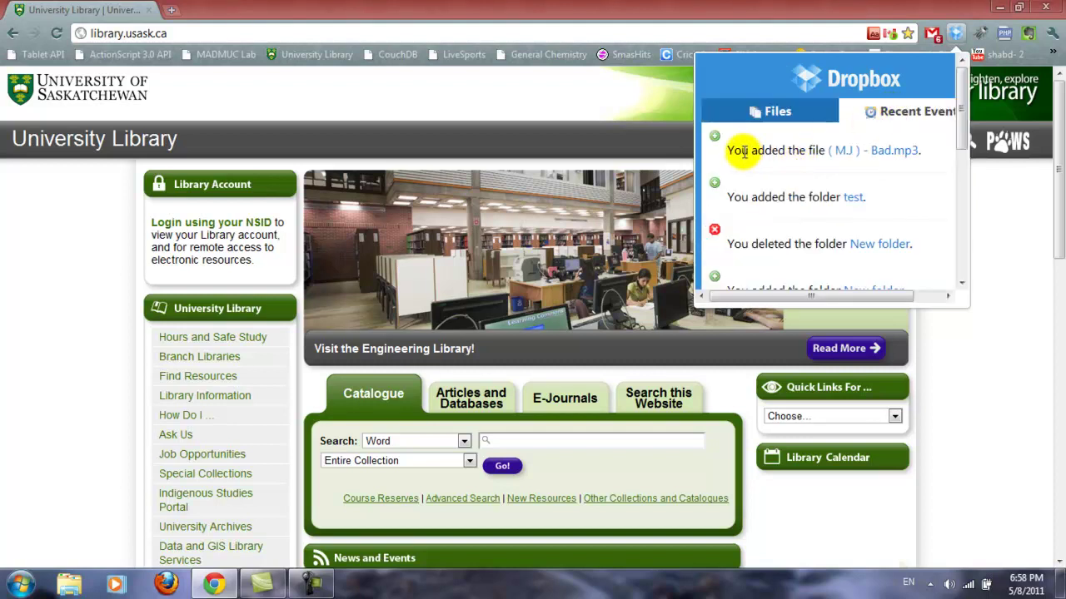
pyautogui.moveTo(728, 151); pyautogui.dragTo(803, 151)
pyautogui.click(808, 152)
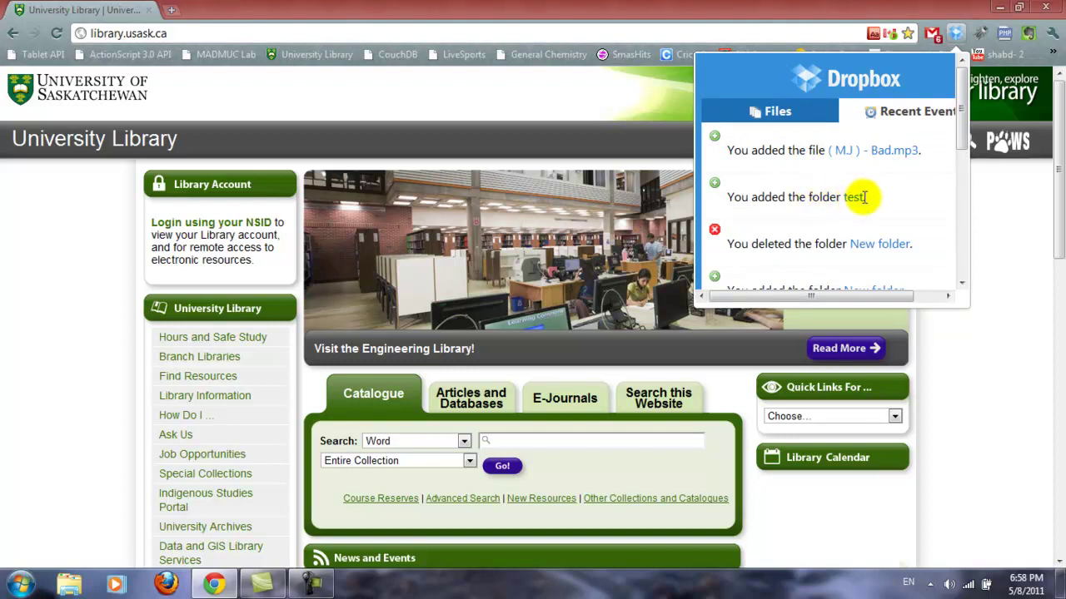
pyautogui.moveTo(873, 294)
pyautogui.mouseDown()
pyautogui.moveTo(935, 295)
pyautogui.moveTo(862, 287)
pyautogui.mouseUp()
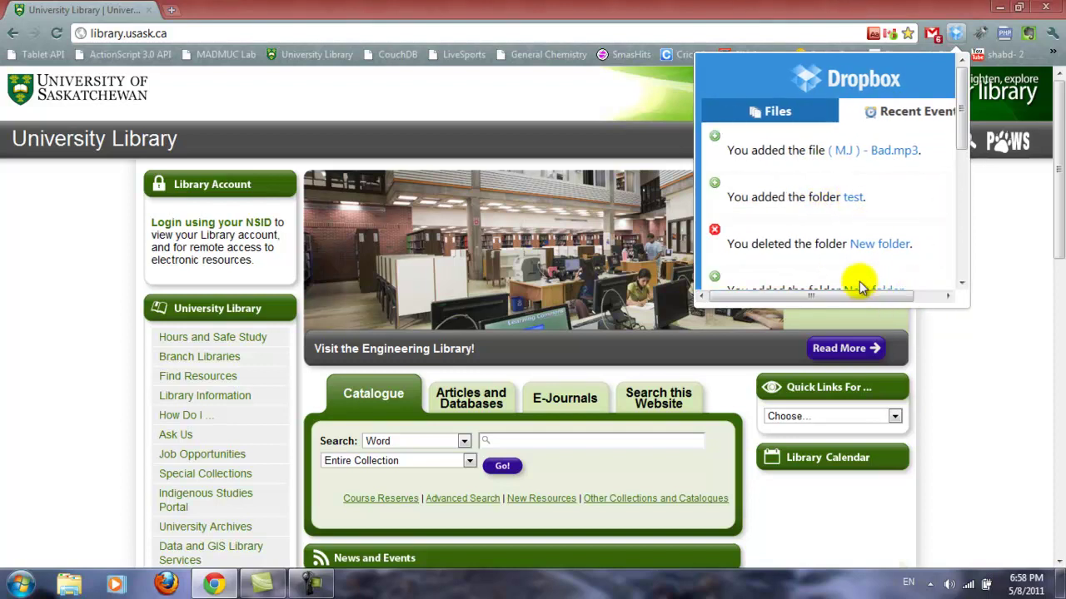
pyautogui.click(770, 112)
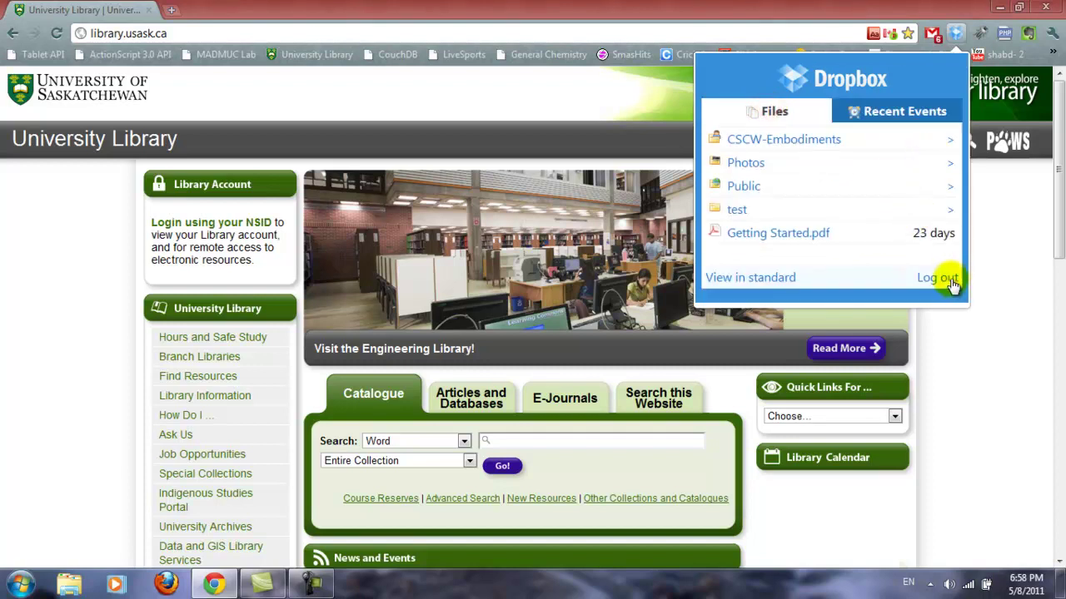
pyautogui.click(1018, 275)
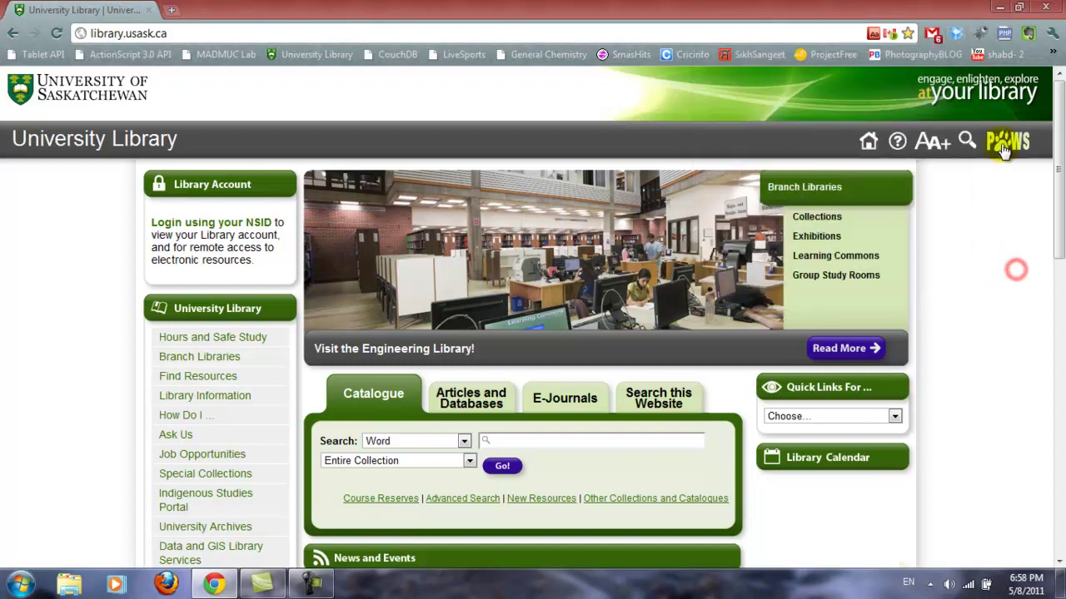
# Search the web for "chrome addons" and open the Extensions page of the Chrome Web Store.
pyautogui.click(529, 36)
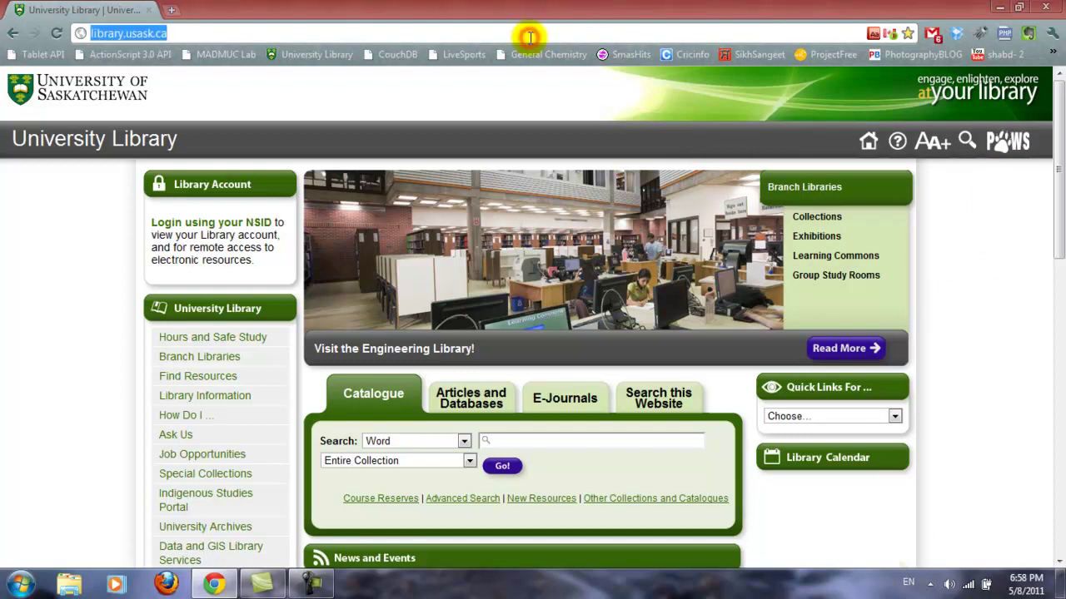
pyautogui.write('chrome add')
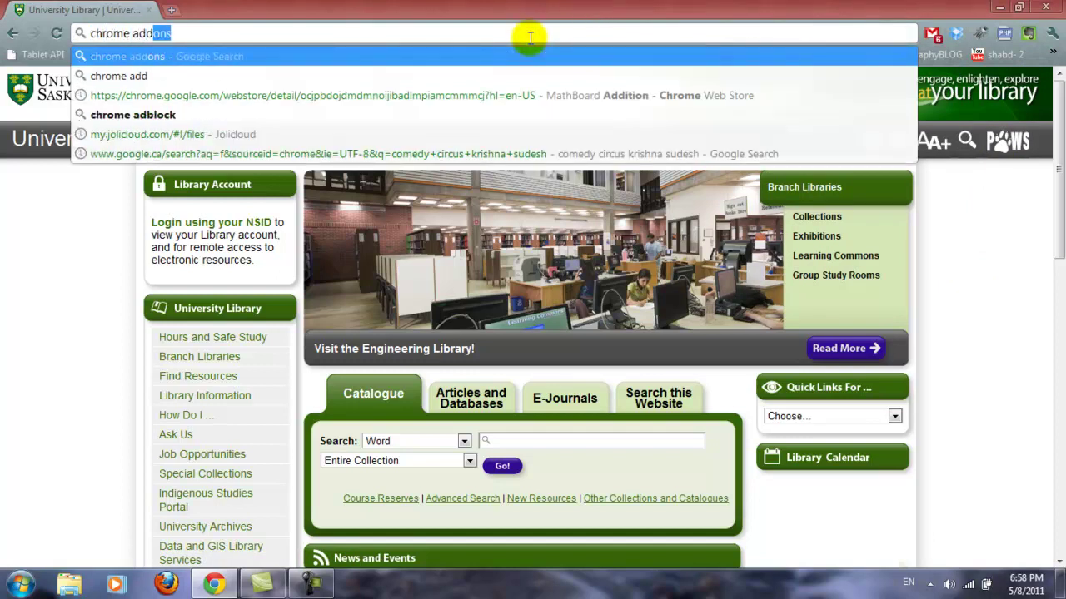
pyautogui.press('Return')
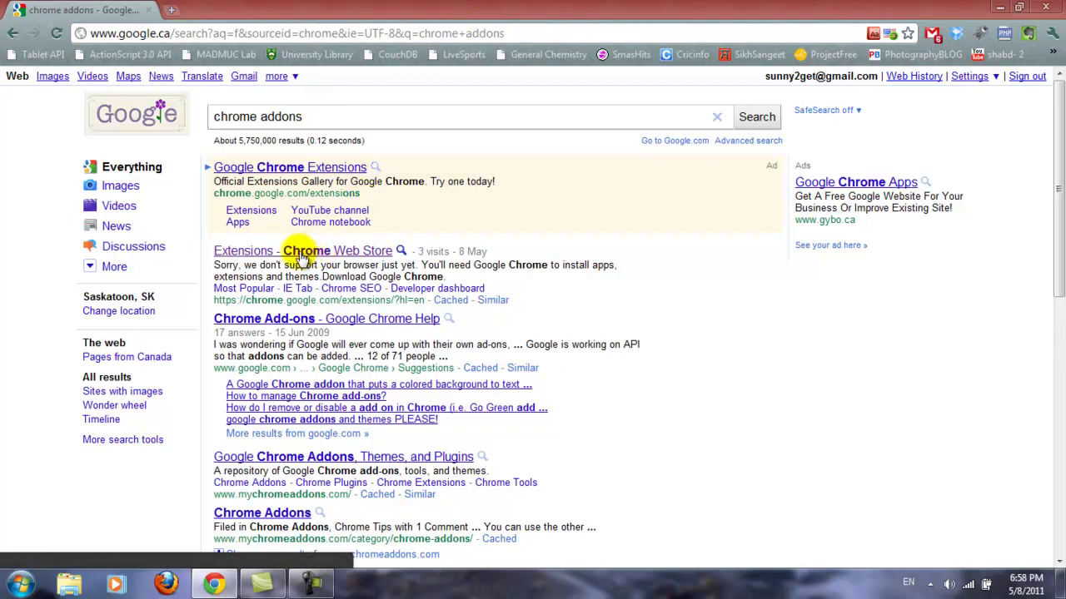
pyautogui.click(293, 259)
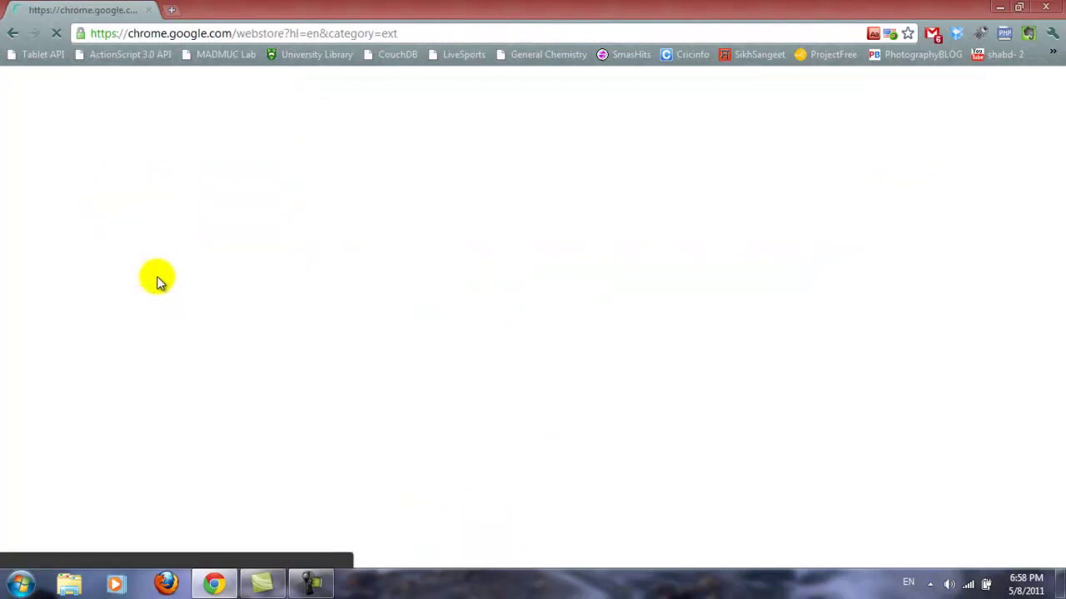
# Search the Chrome Web Store for "dropbox".
pyautogui.click(730, 94)
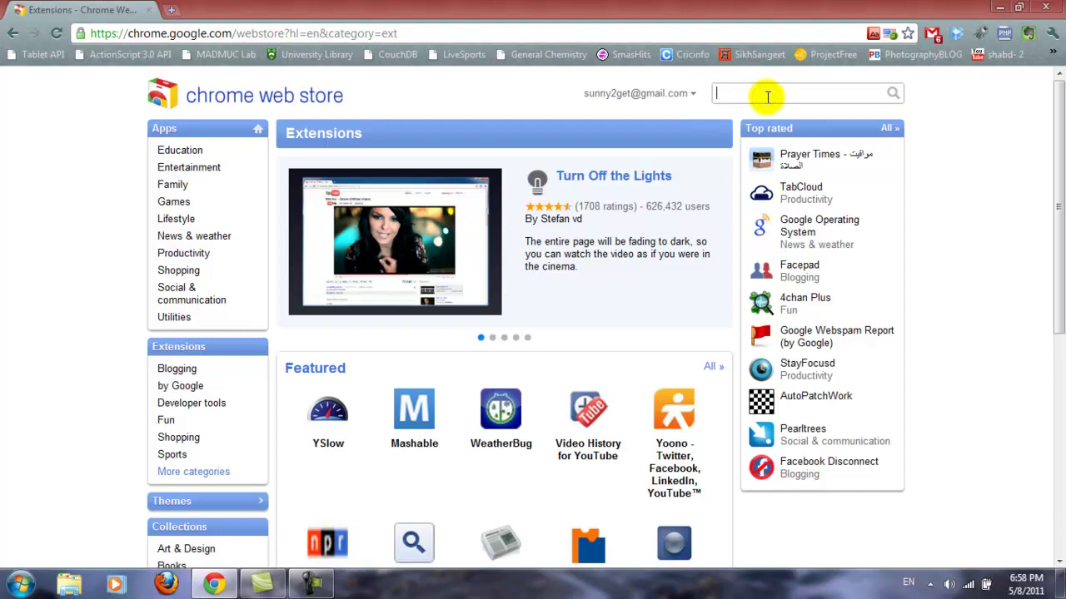
pyautogui.write('d')
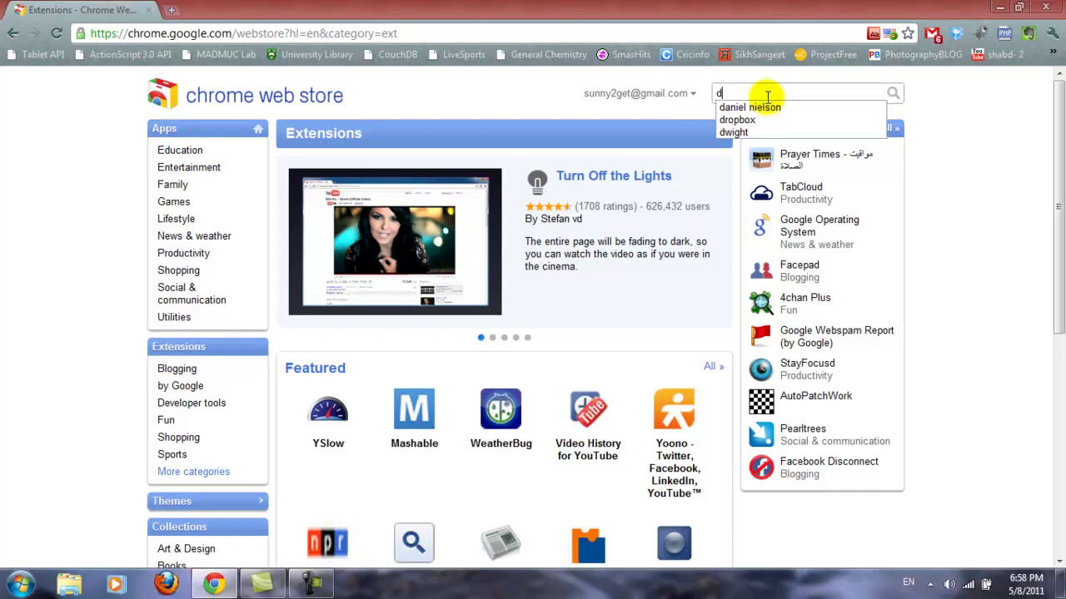
pyautogui.write('ropbo')
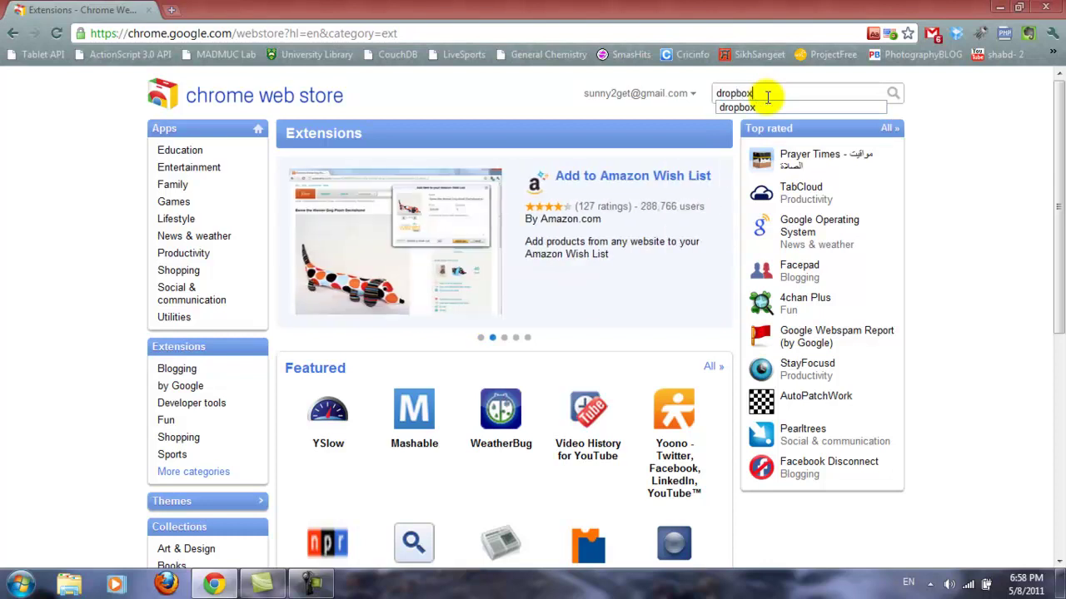
pyautogui.write('x')
pyautogui.press('Return')
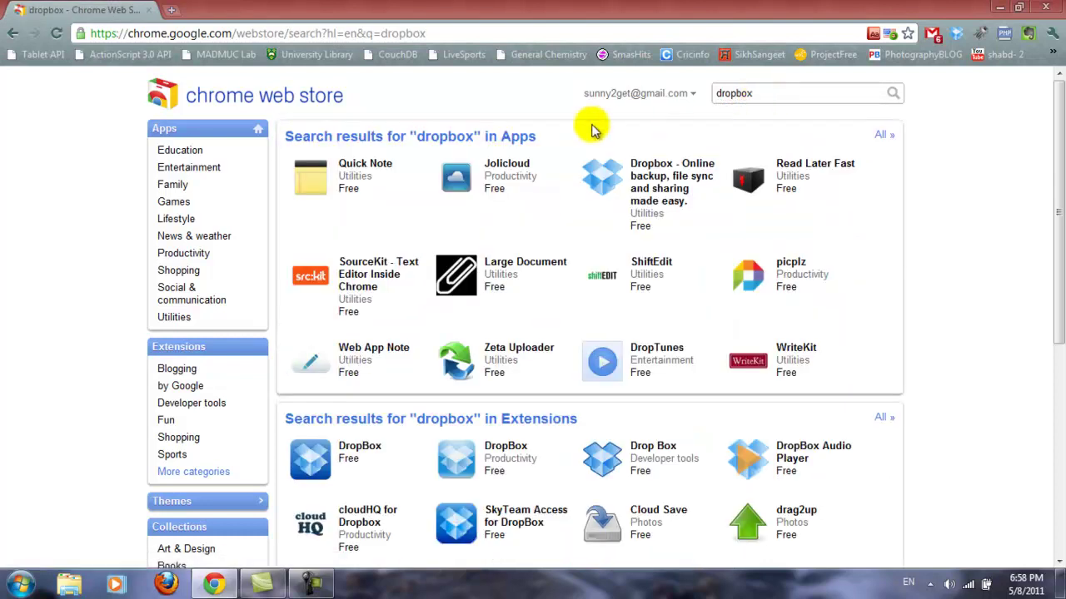
# Open the store page of the app "Dropbox - Online backup, file sync and sharing made easy." and install it.
pyautogui.moveTo(628, 185)
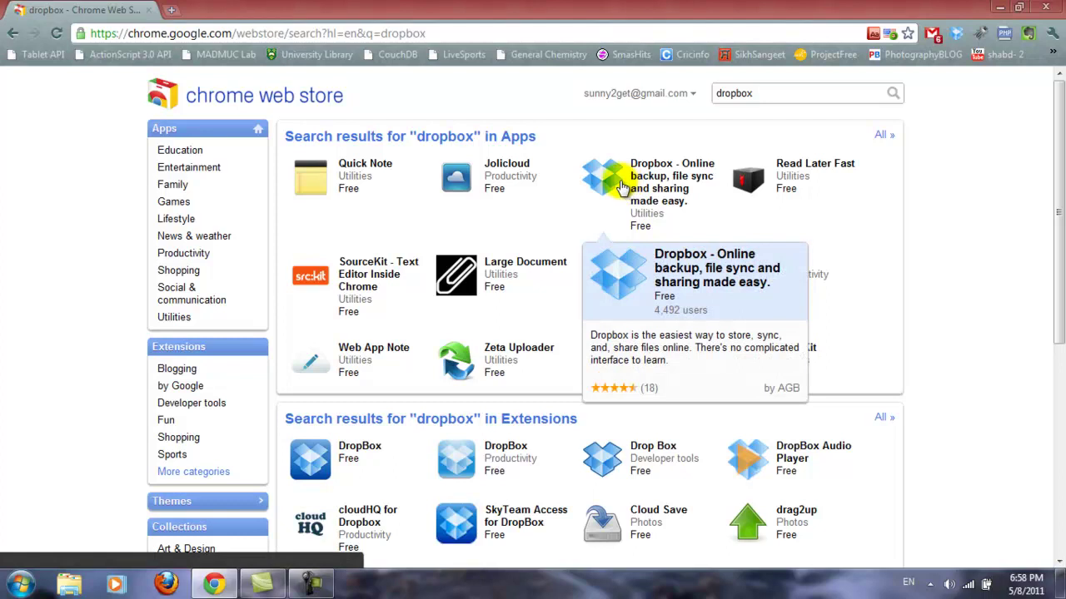
pyautogui.click(620, 185)
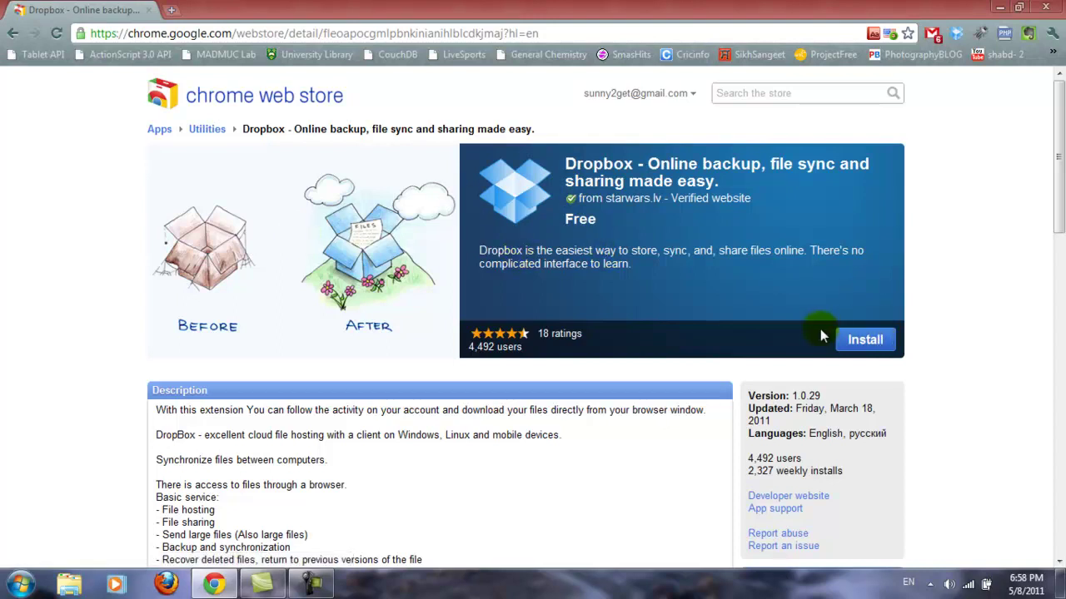
pyautogui.click(876, 344)
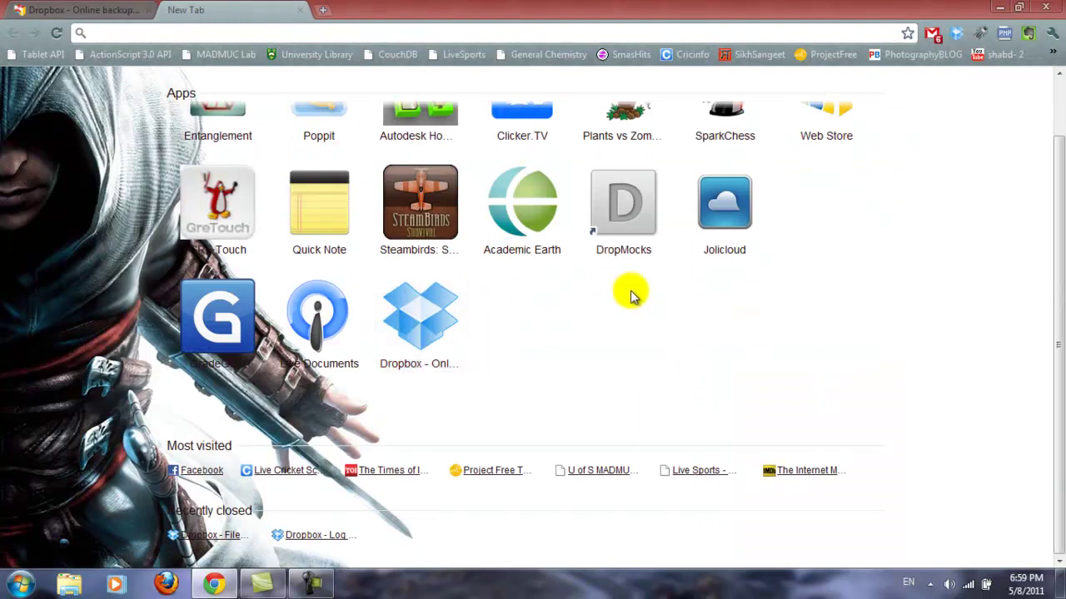
# Launch the installed Dropbox app, follow its link for already registered users and close the app's tab.
pyautogui.click(408, 335)
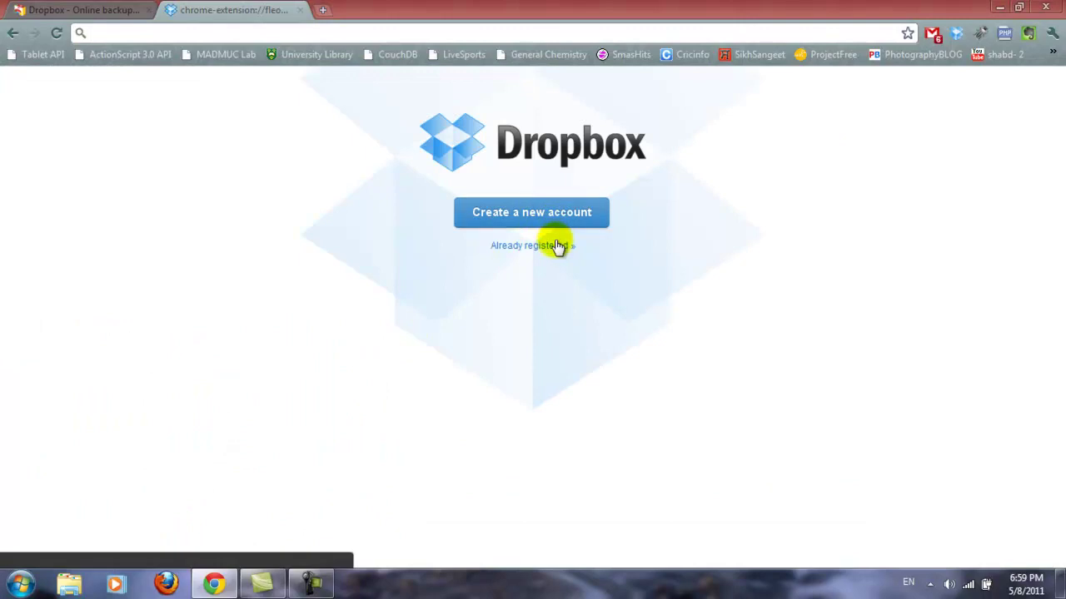
pyautogui.click(555, 247)
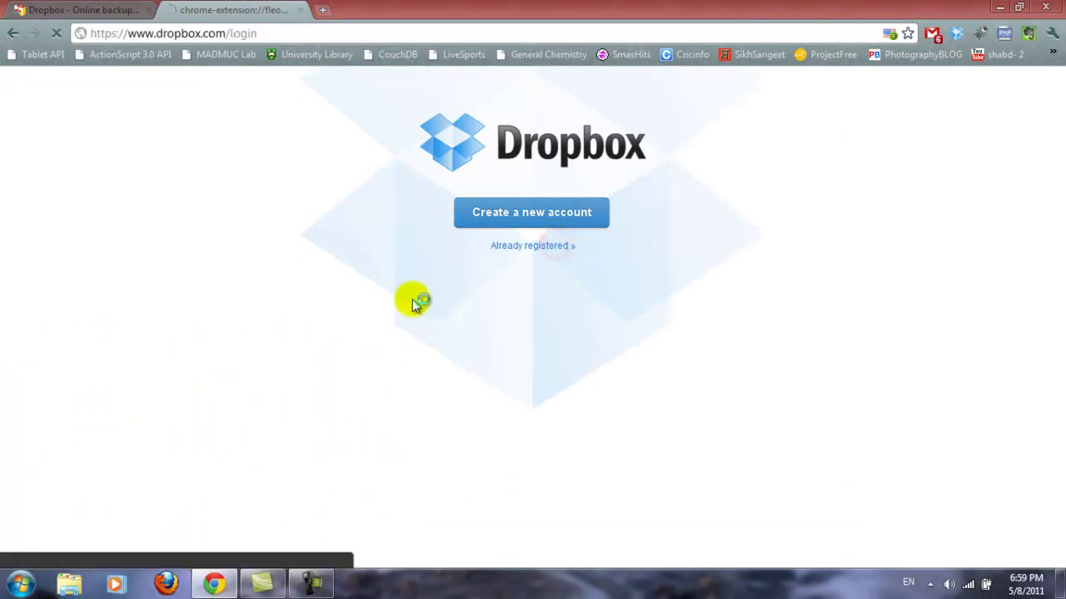
pyautogui.click(301, 11)
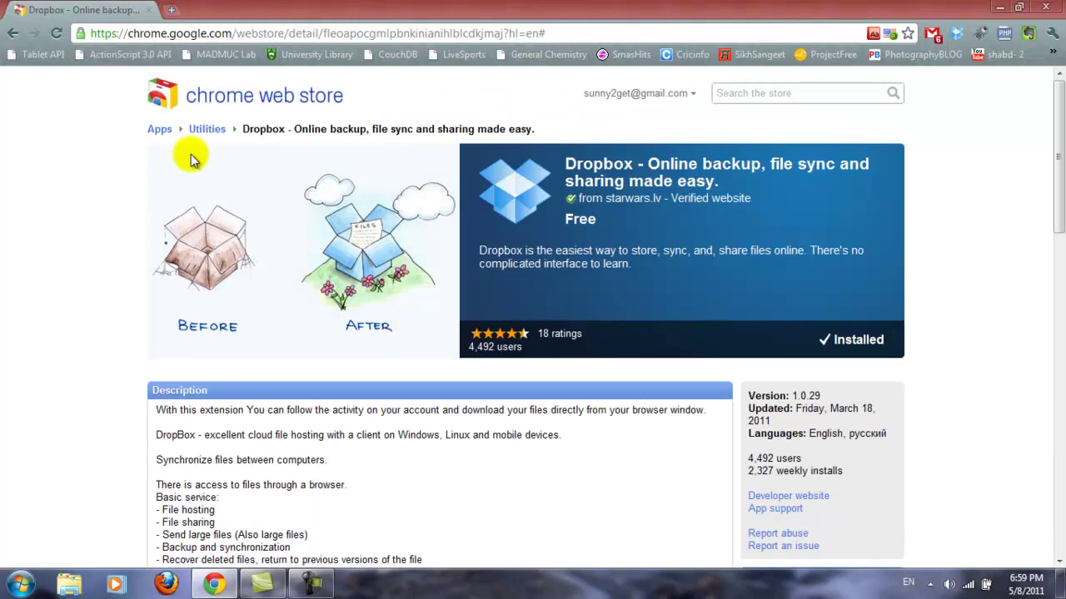